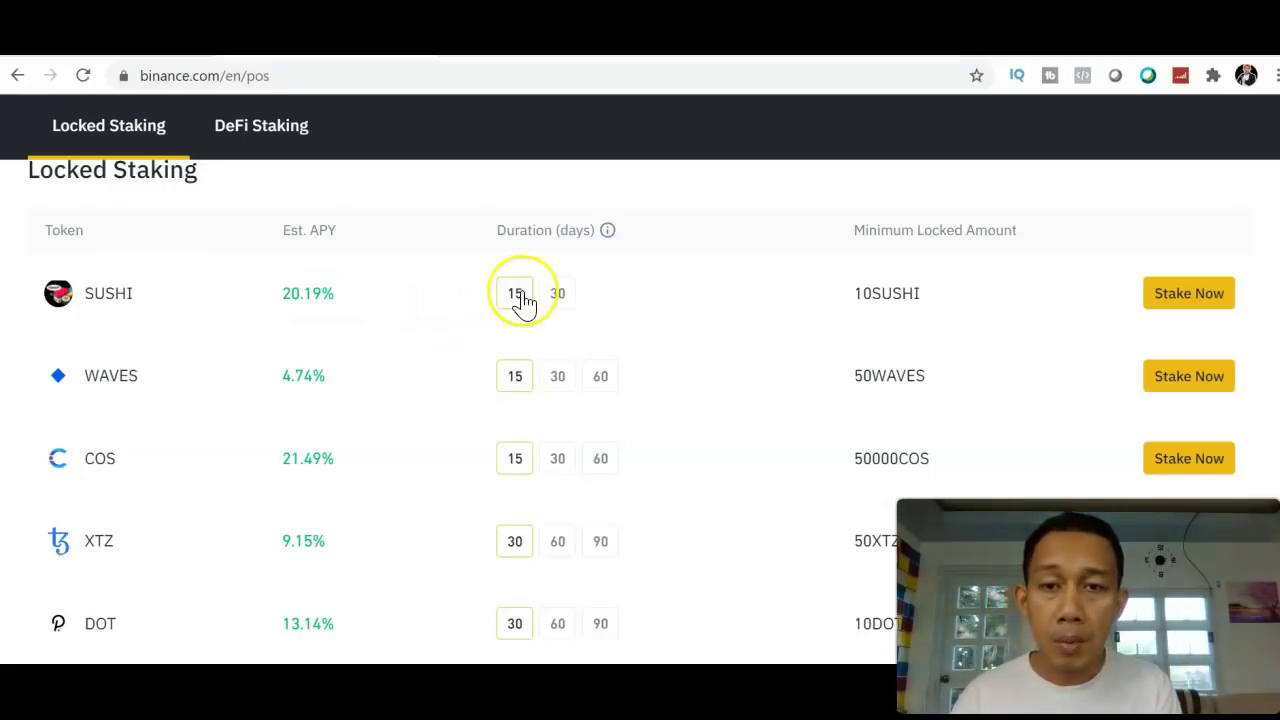
View the staking details for SUSHI at 15 days, close them, and leave the Locked Staking page.
click(1188, 310)
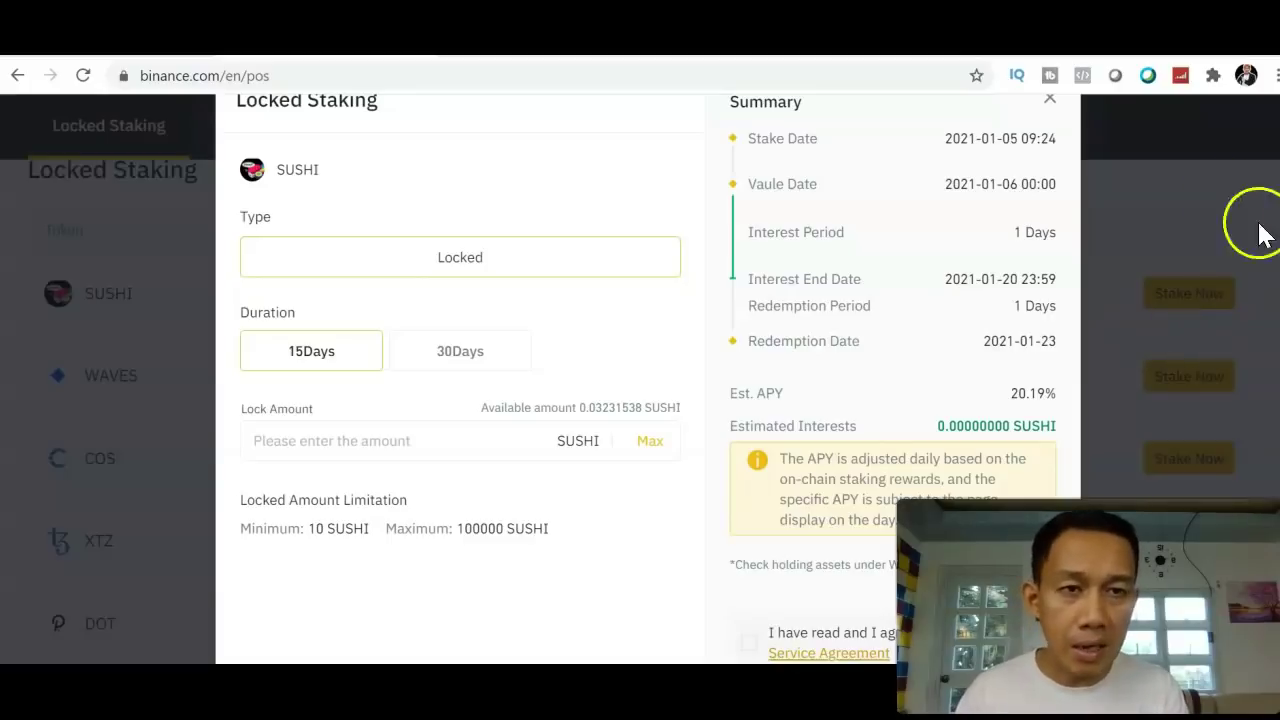
click(1049, 98)
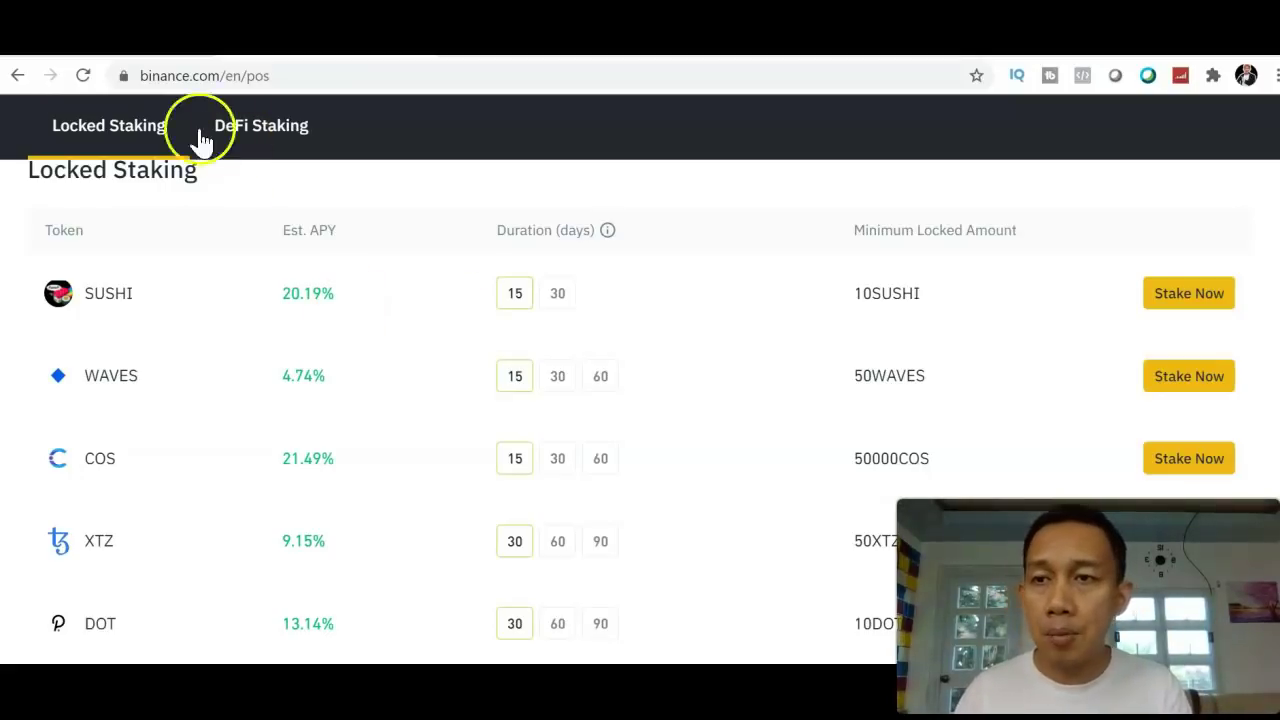
click(16, 77)
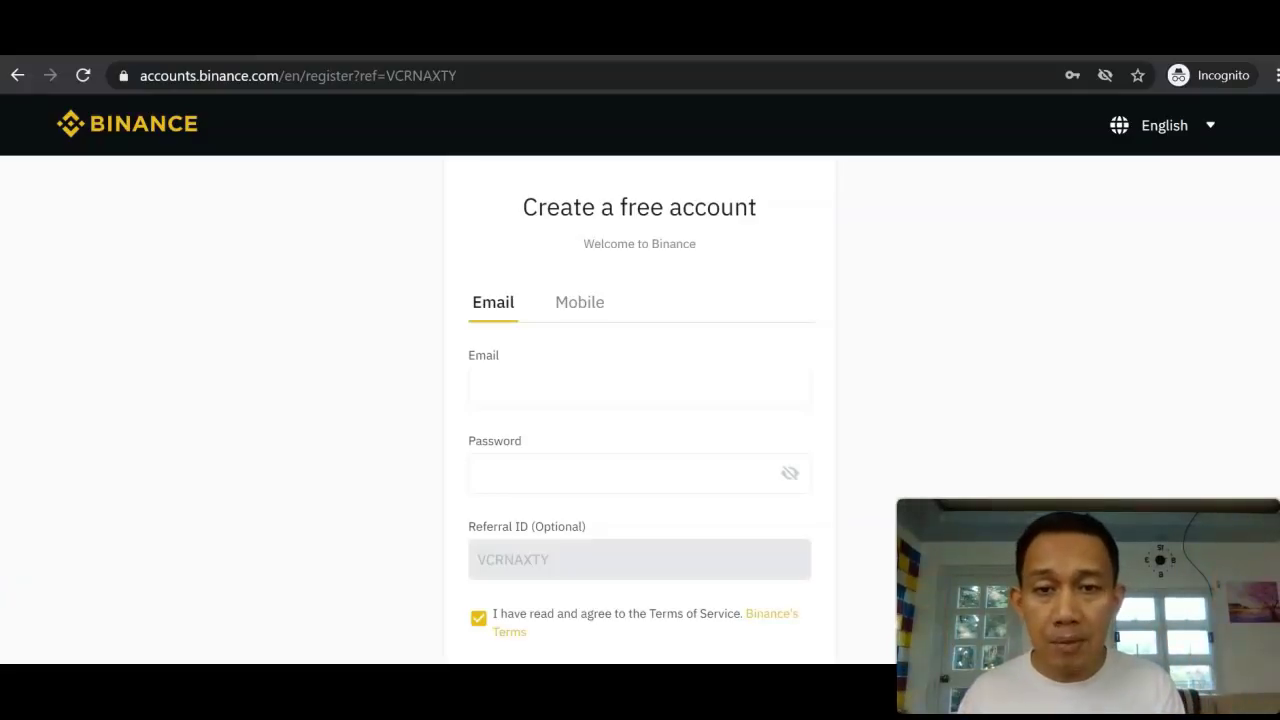
Examine the email, password, referral ID and terms fields of the account registration form, down to the account creation option.
click(494, 400)
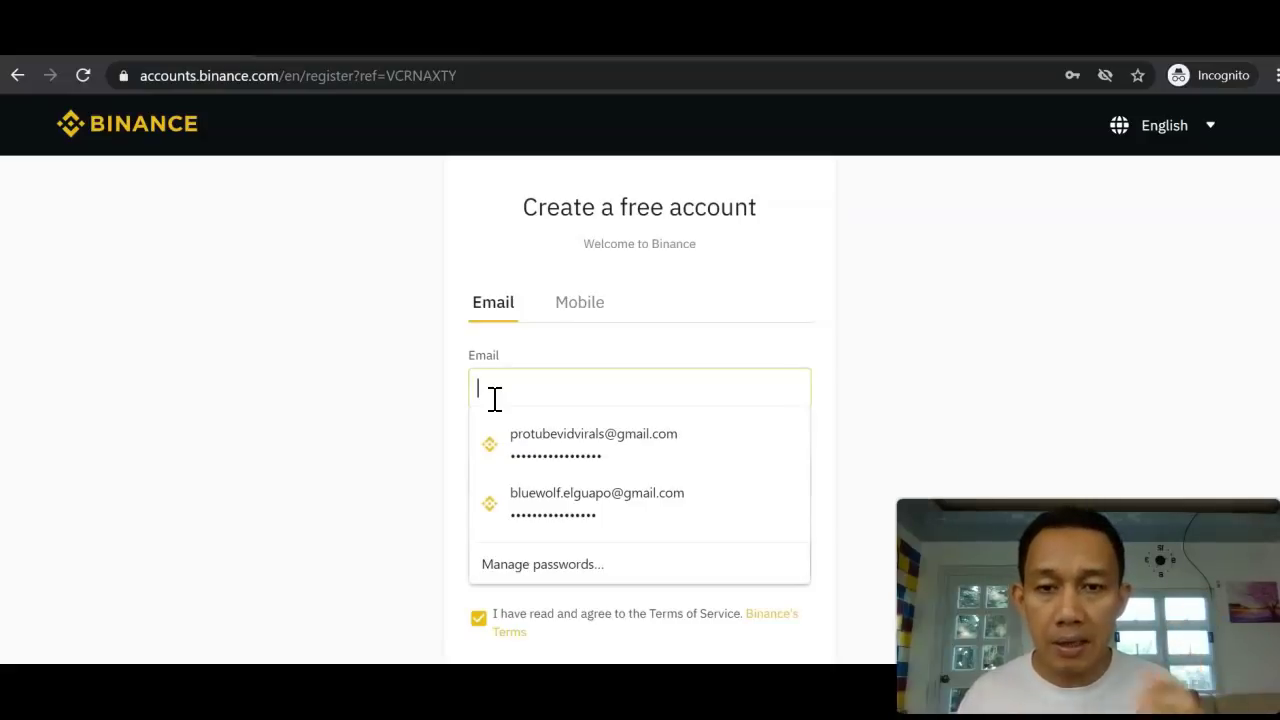
click(857, 416)
click(678, 468)
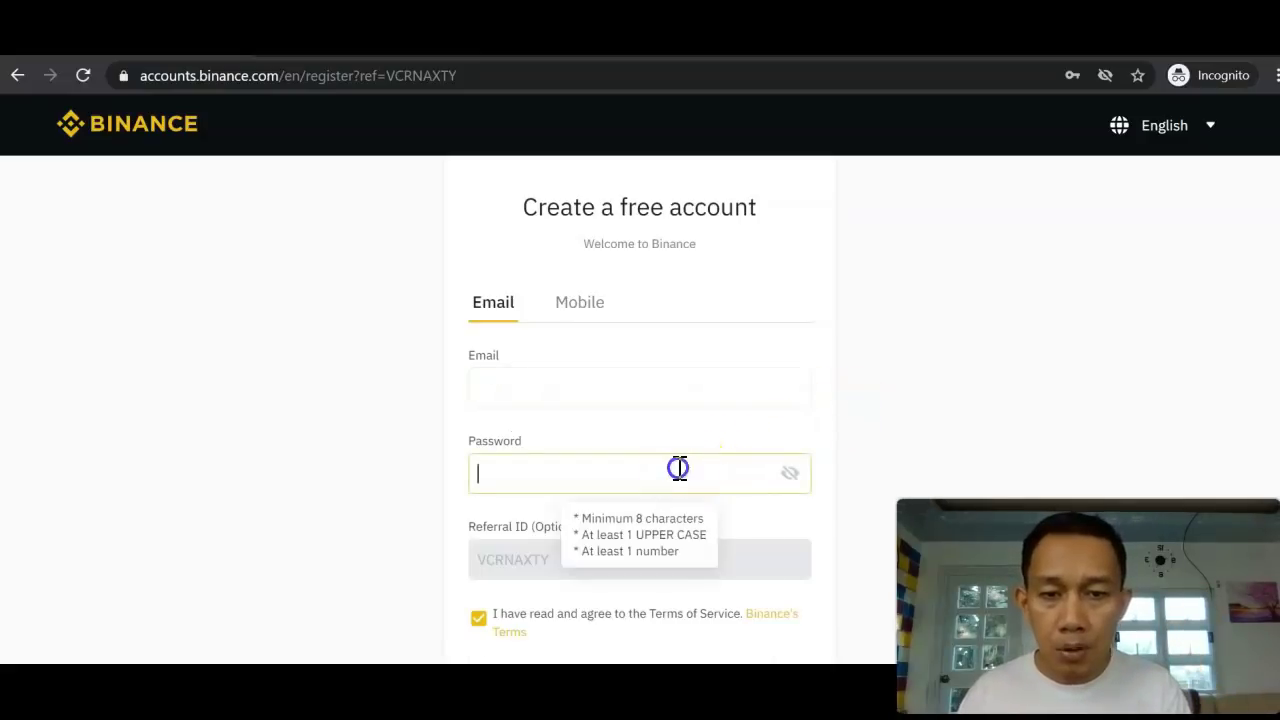
click(970, 447)
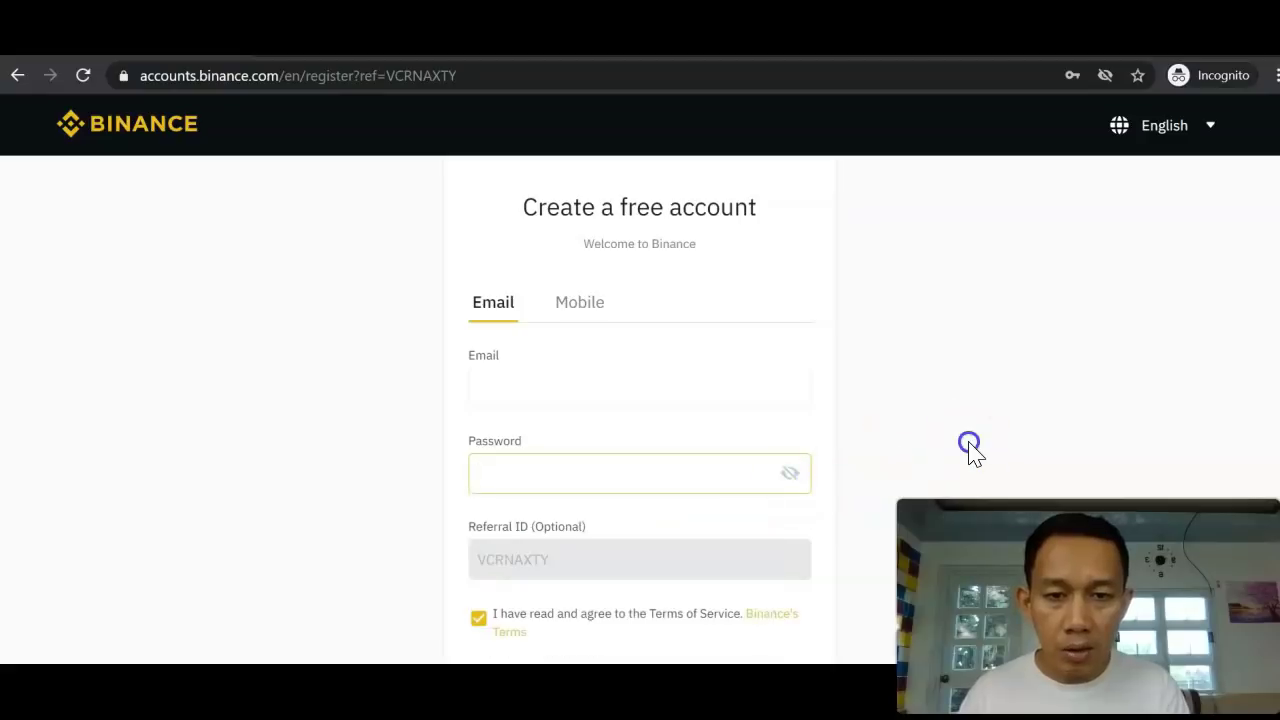
click(724, 483)
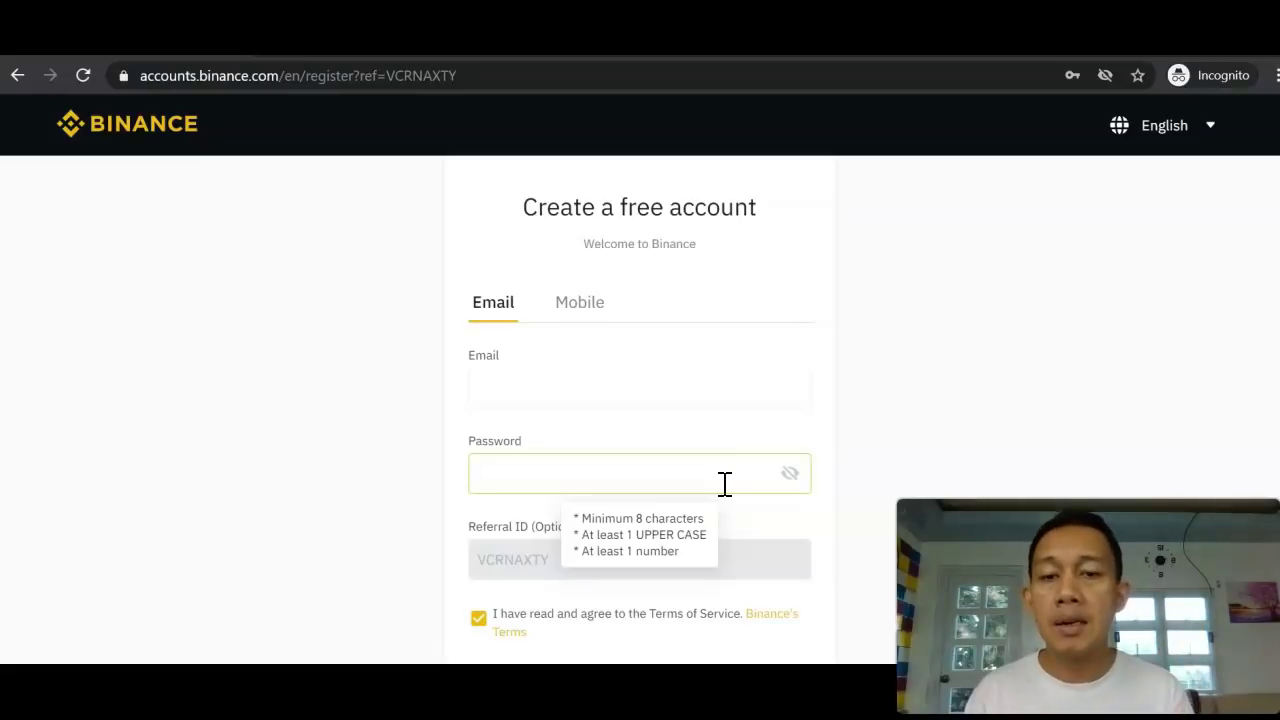
click(526, 610)
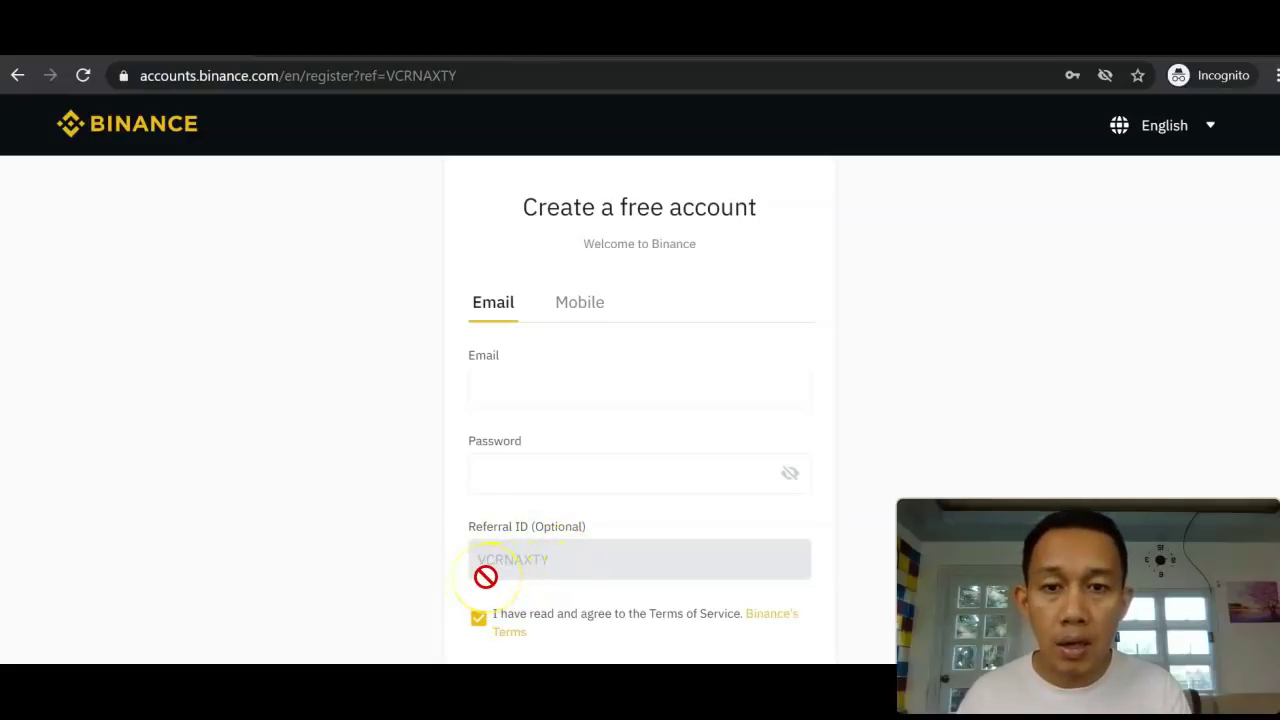
click(523, 572)
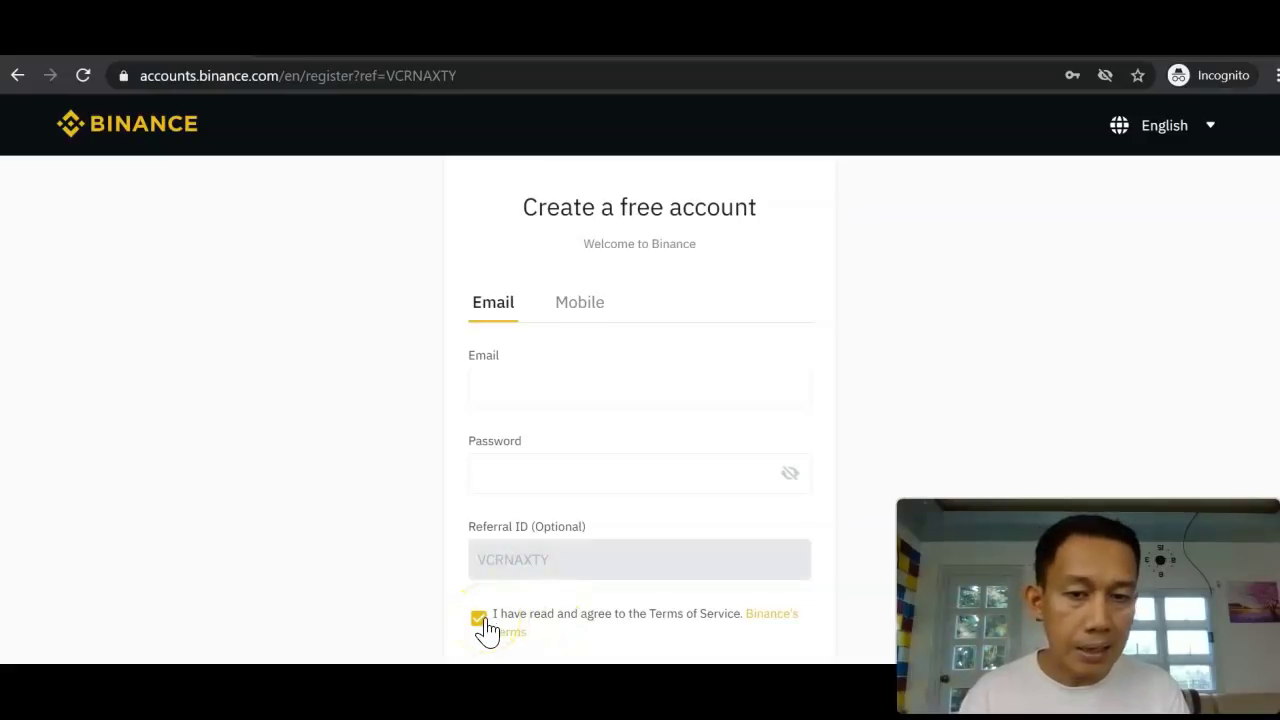
scroll(1220, 460, down, 2)
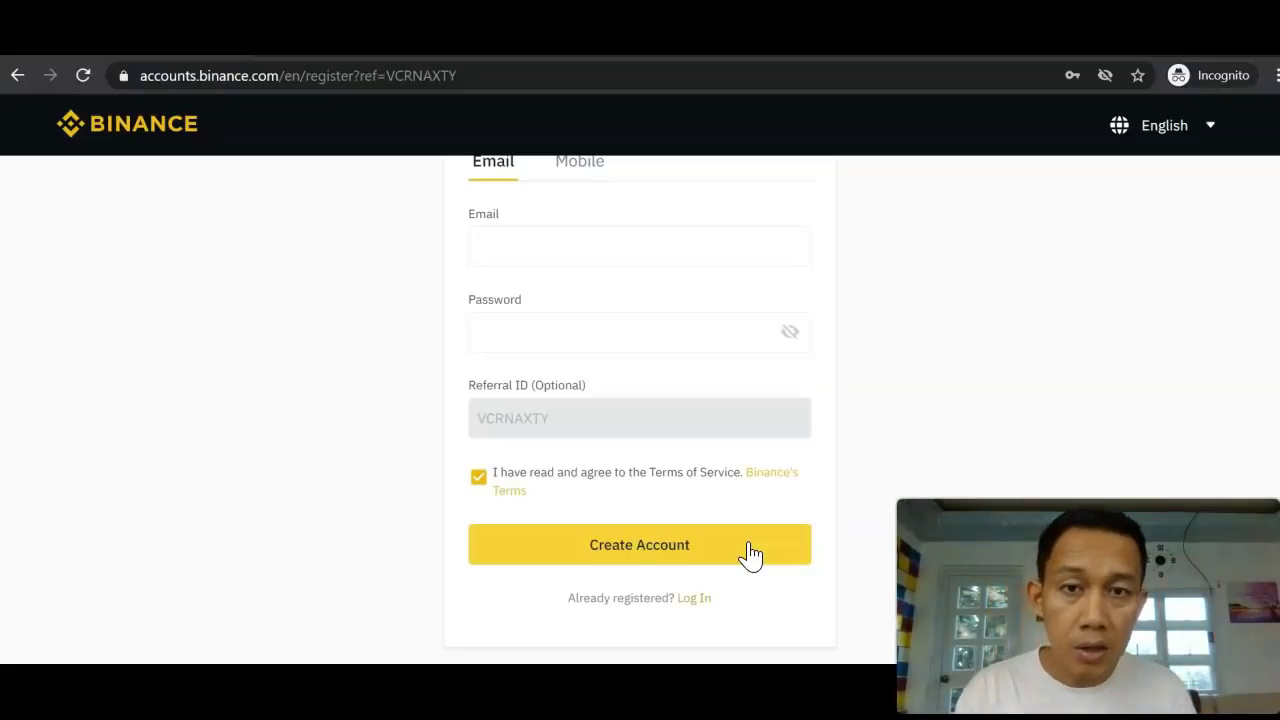
click(633, 238)
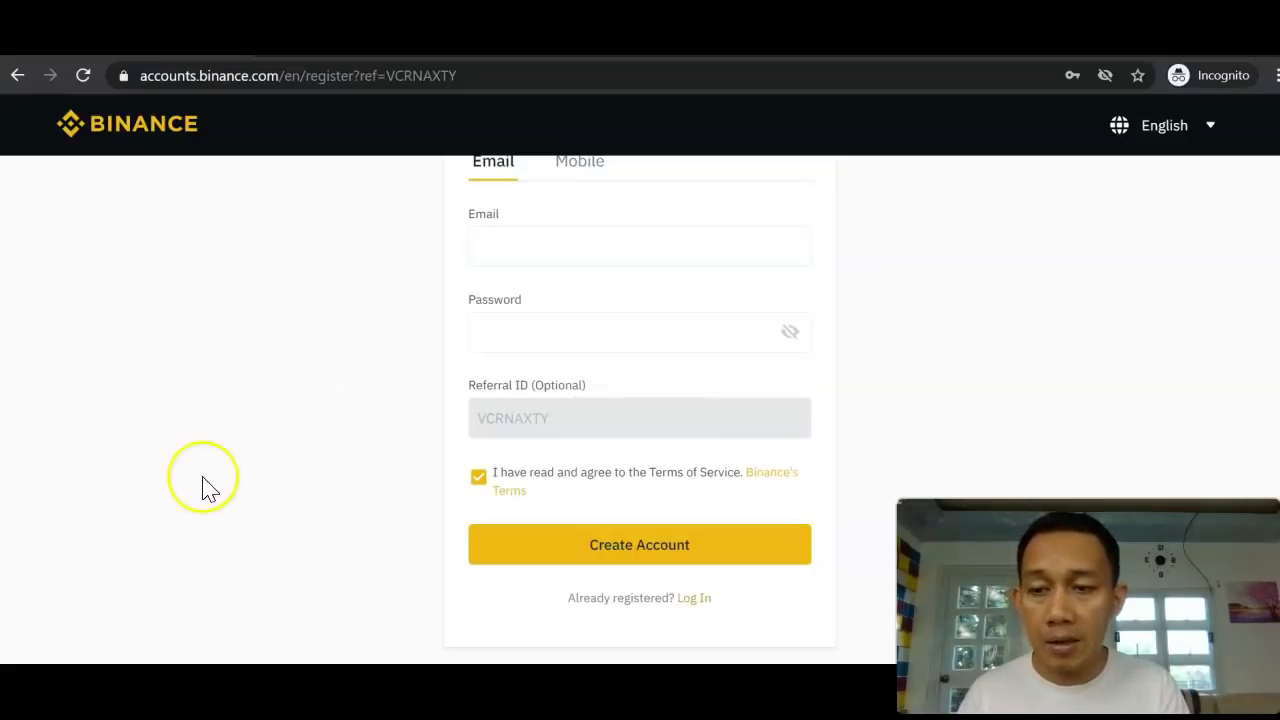
Switch to the logged-in Binance home page and look over its coin price list.
key(alt+Tab)
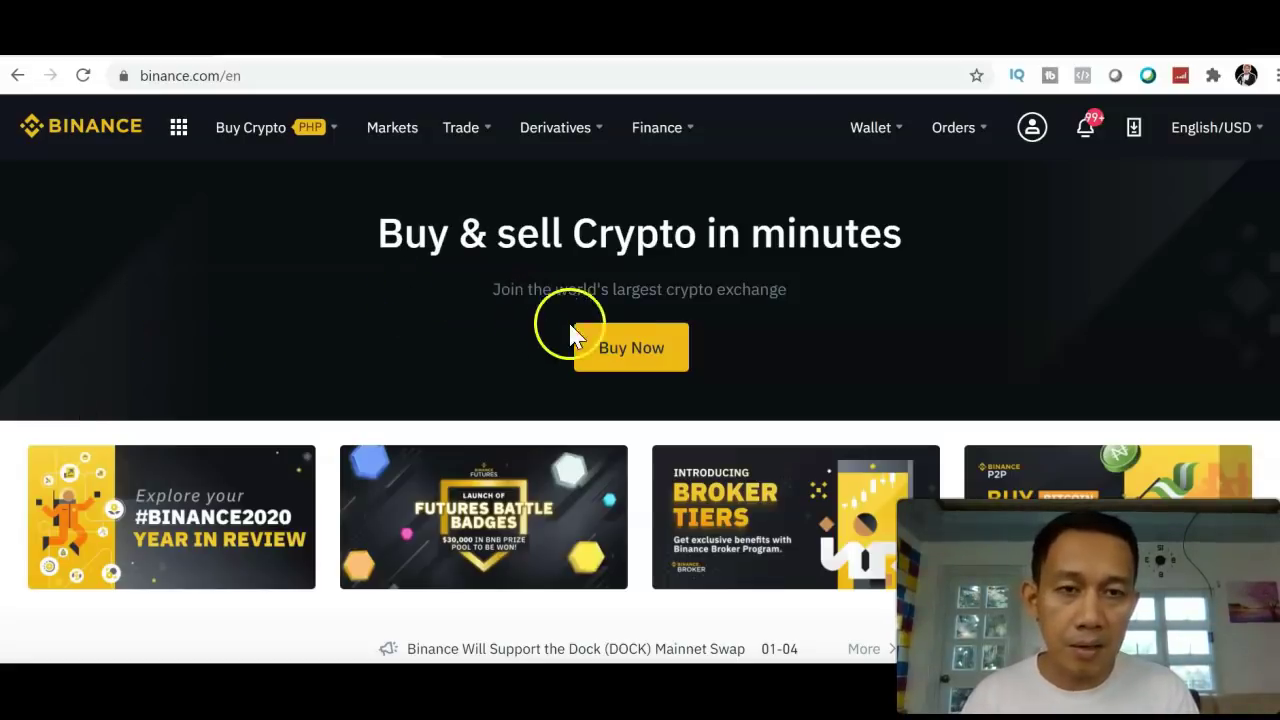
mouse_move(925, 125)
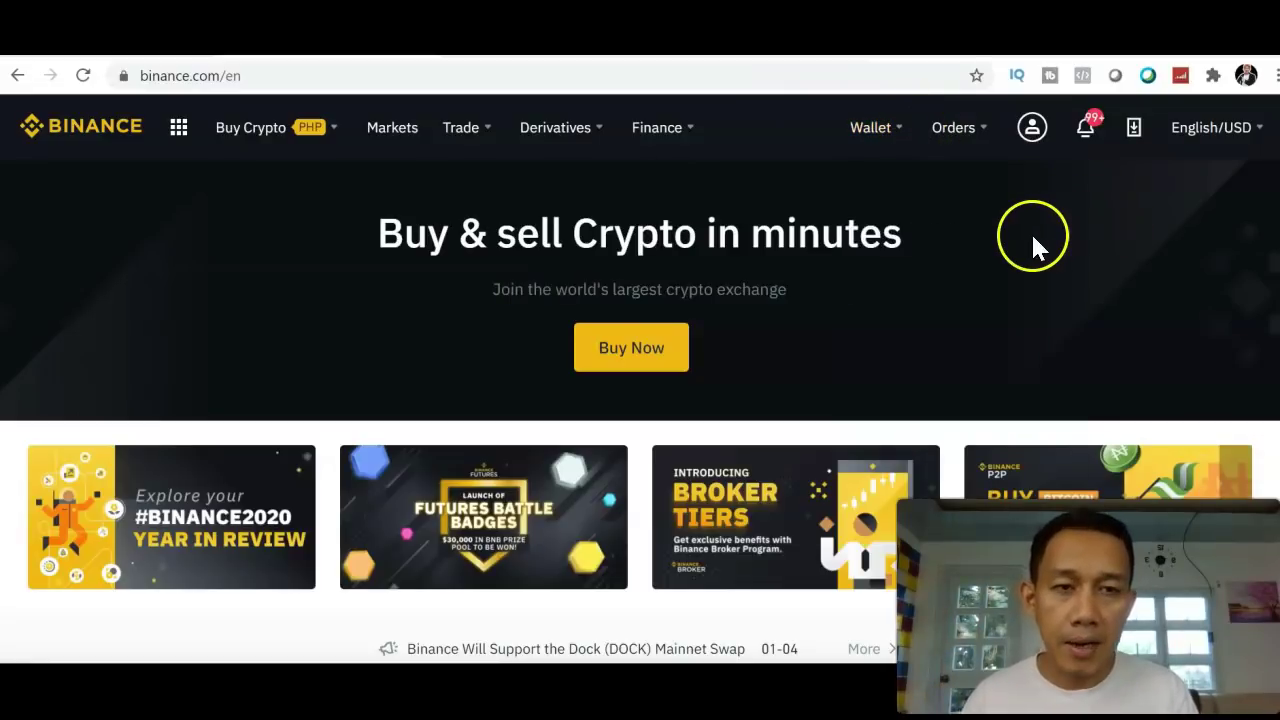
scroll(1266, 240, down, 3)
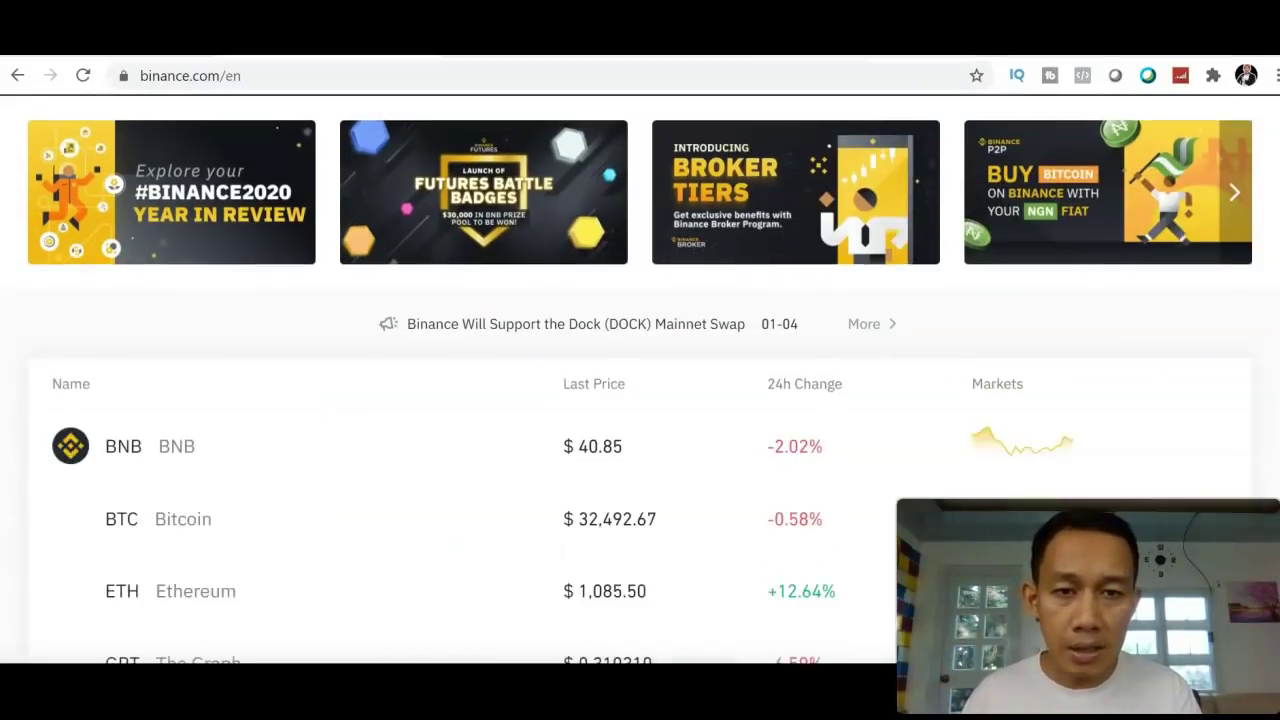
scroll(640, 380, up, 3)
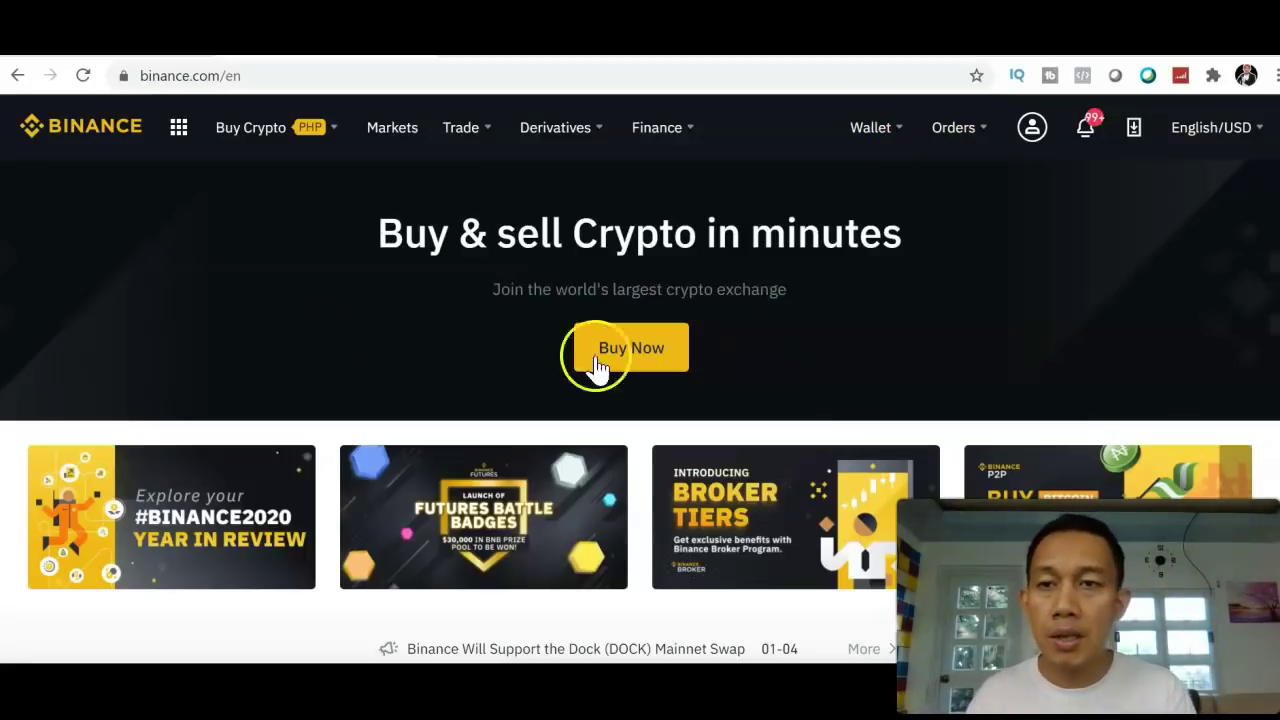
Open P2P Trading and review the USDT buy offers in PHP, including prices, limits and payment methods.
mouse_move(270, 128)
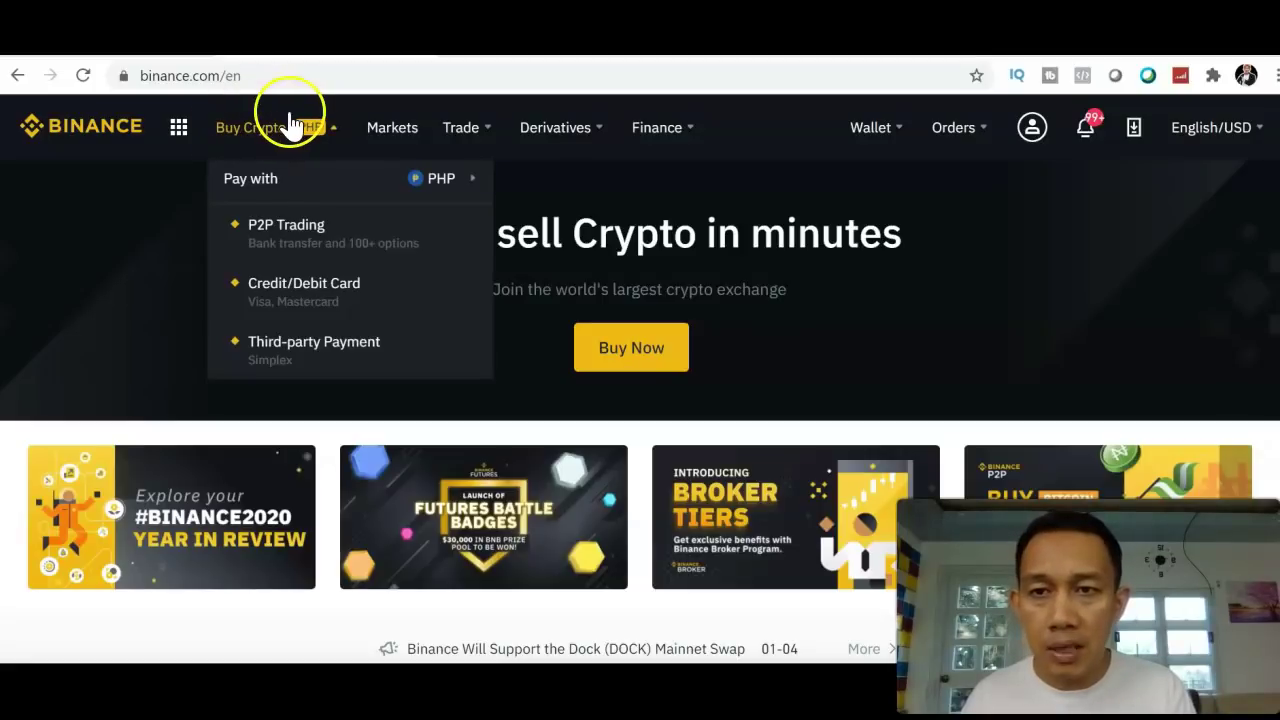
click(306, 244)
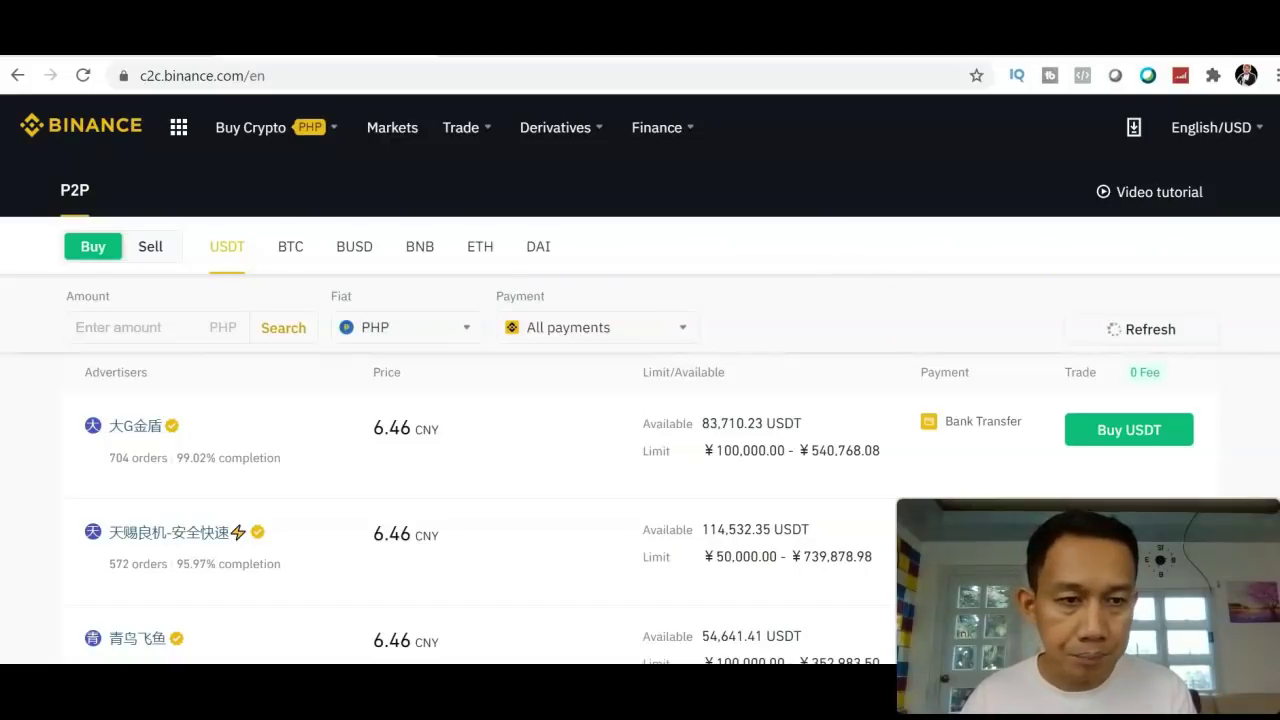
scroll(640, 400, down, 2)
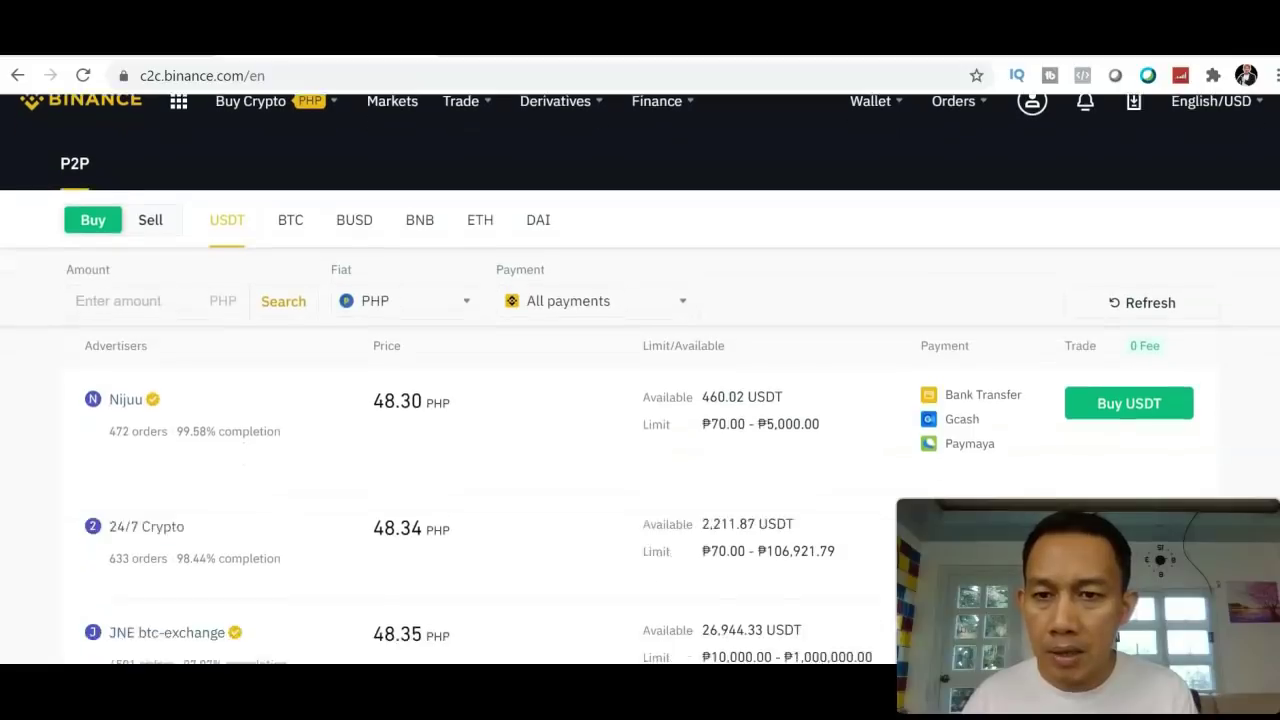
scroll(640, 400, down, 1)
scroll(640, 400, up, 3)
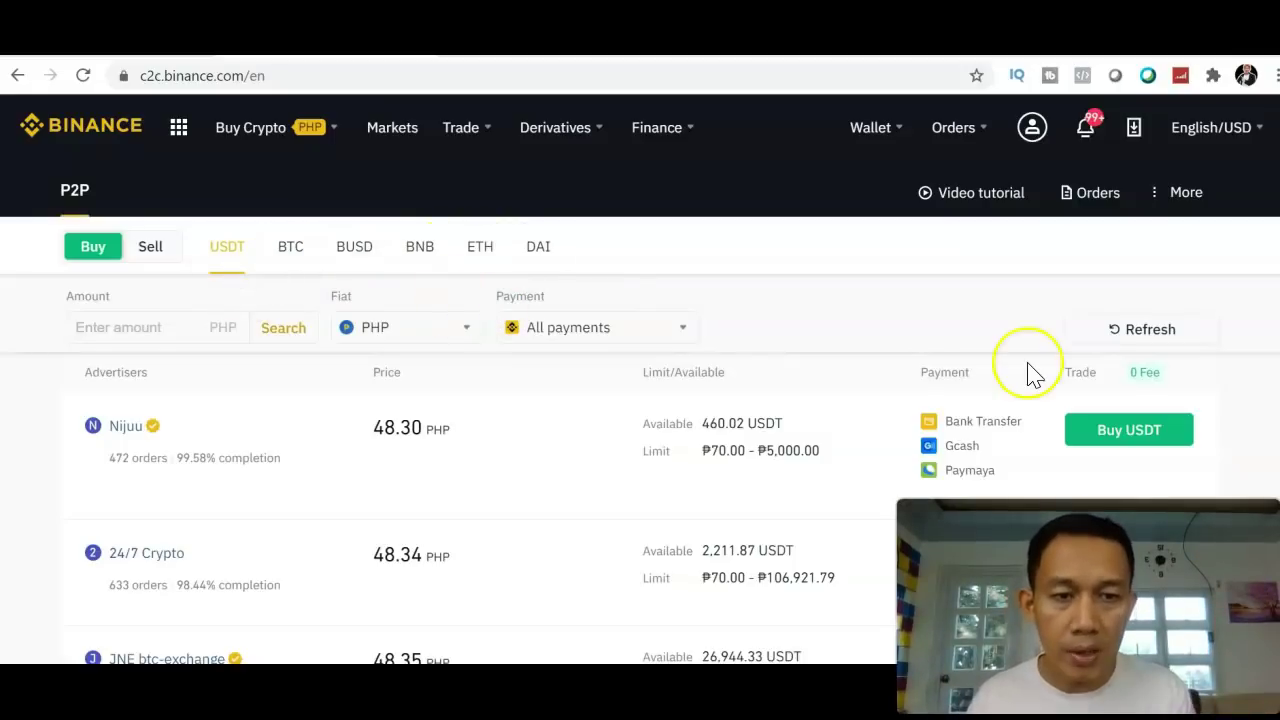
scroll(585, 275, down, 1)
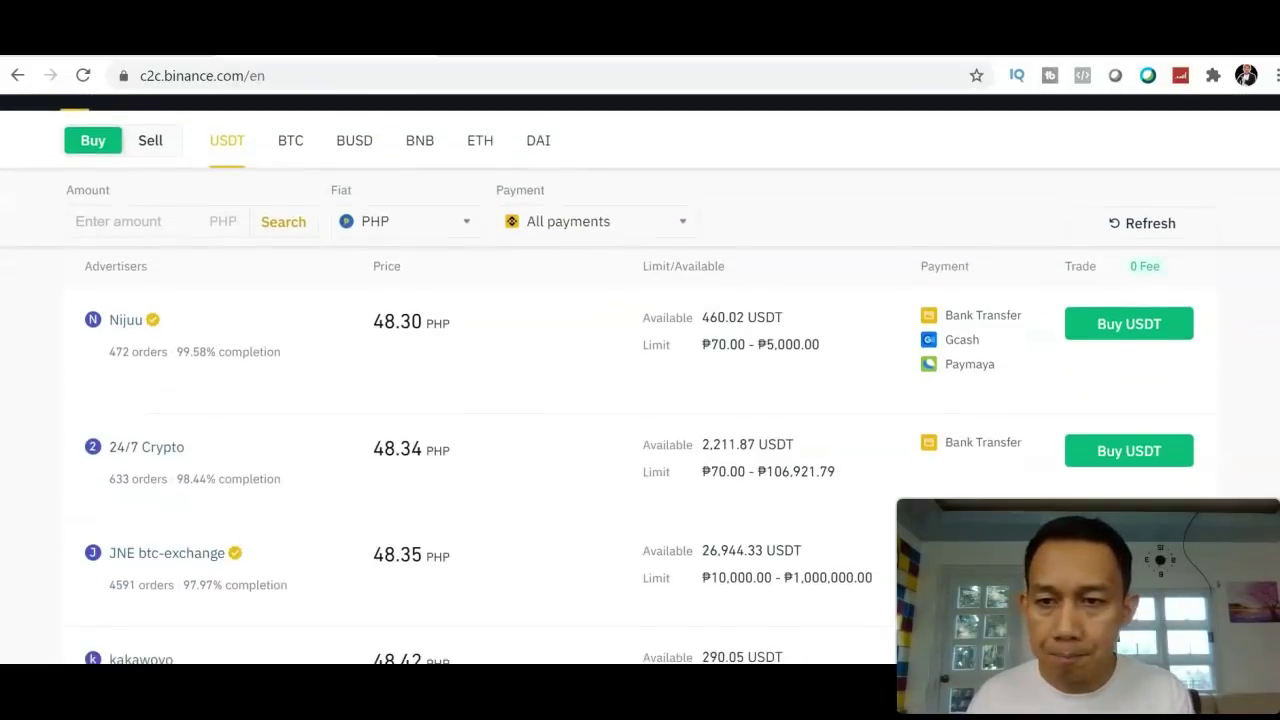
scroll(585, 275, up, 1)
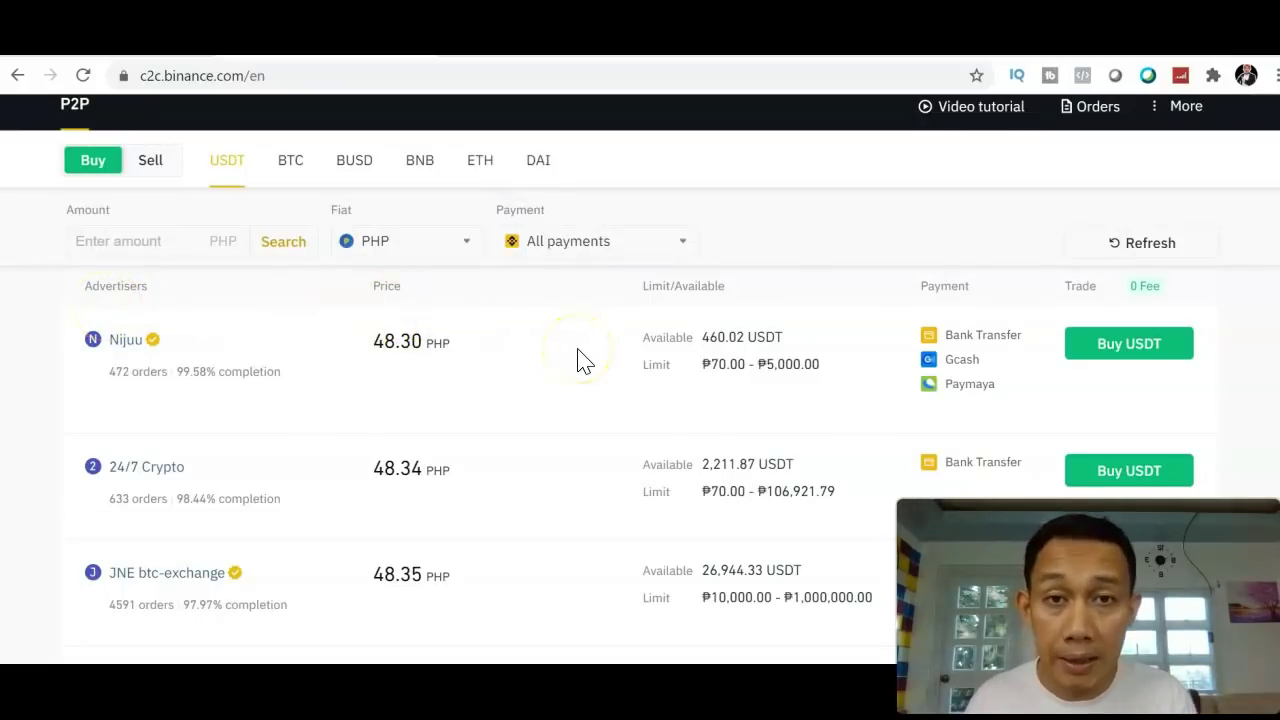
scroll(643, 343, down, 1)
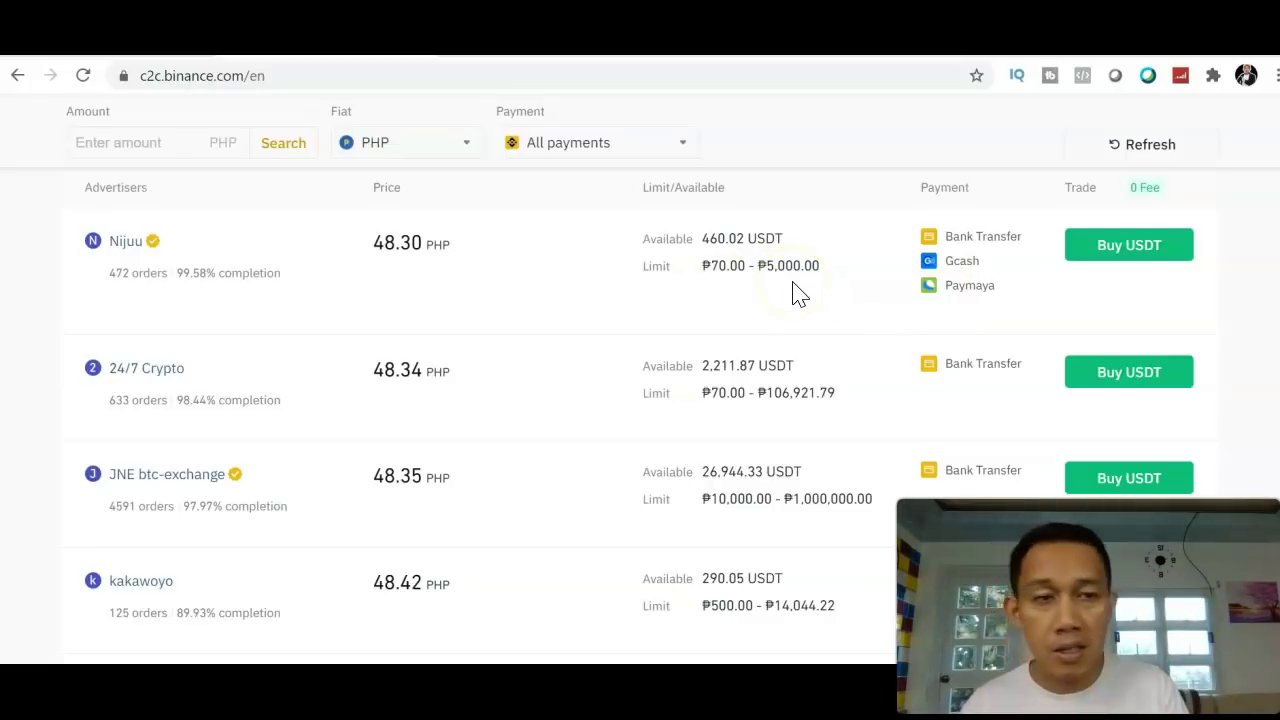
Place a P2P buy order for USDT with the first advertiser, paying 5000 PHP.
click(1148, 248)
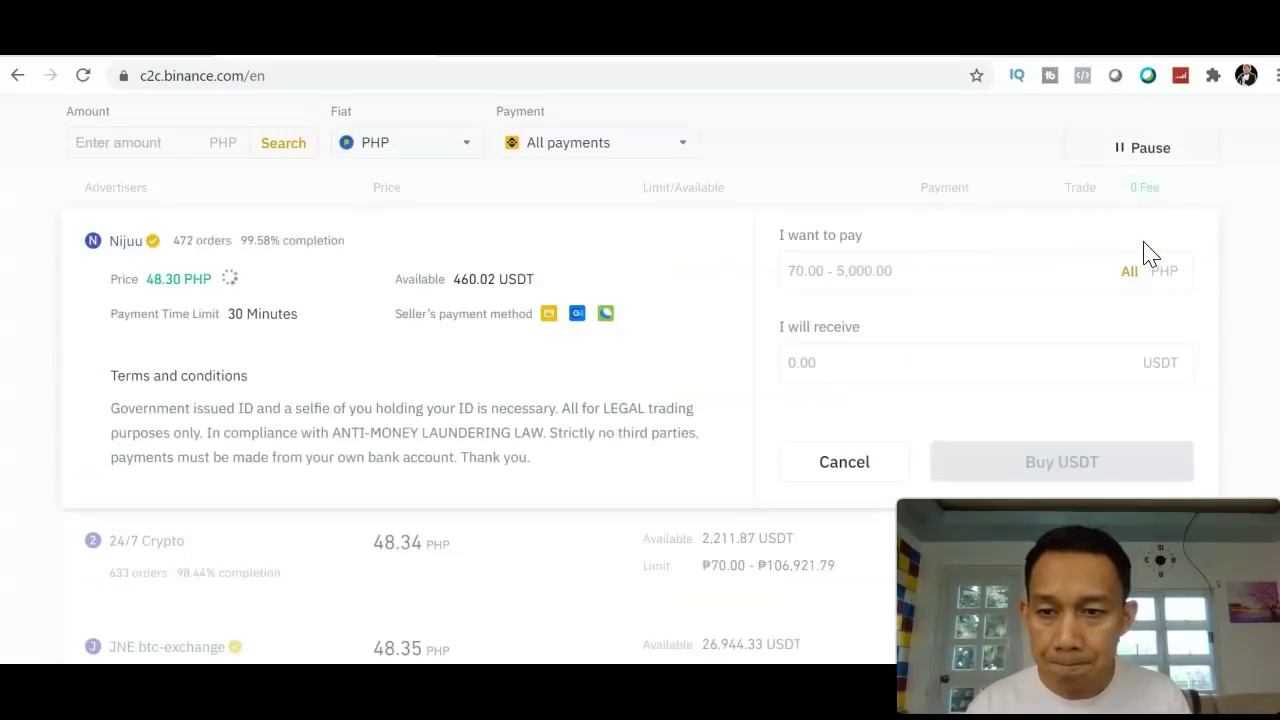
click(1080, 276)
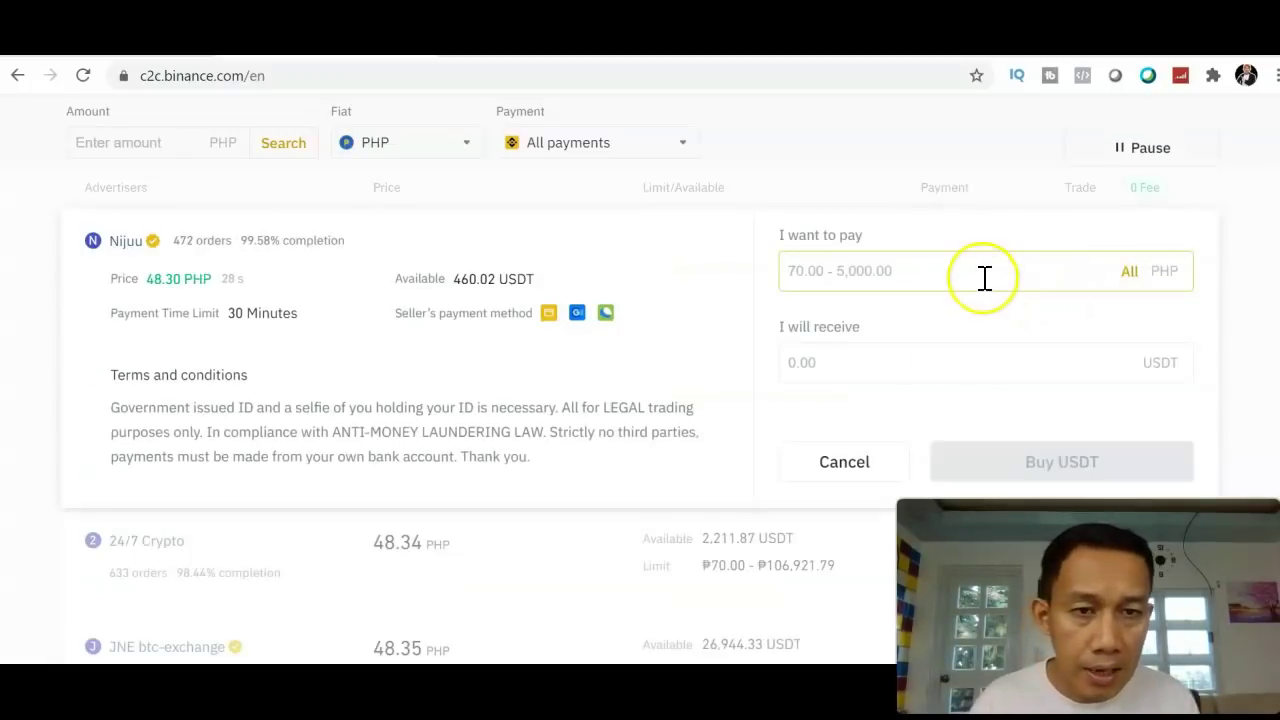
text(5000)
click(831, 366)
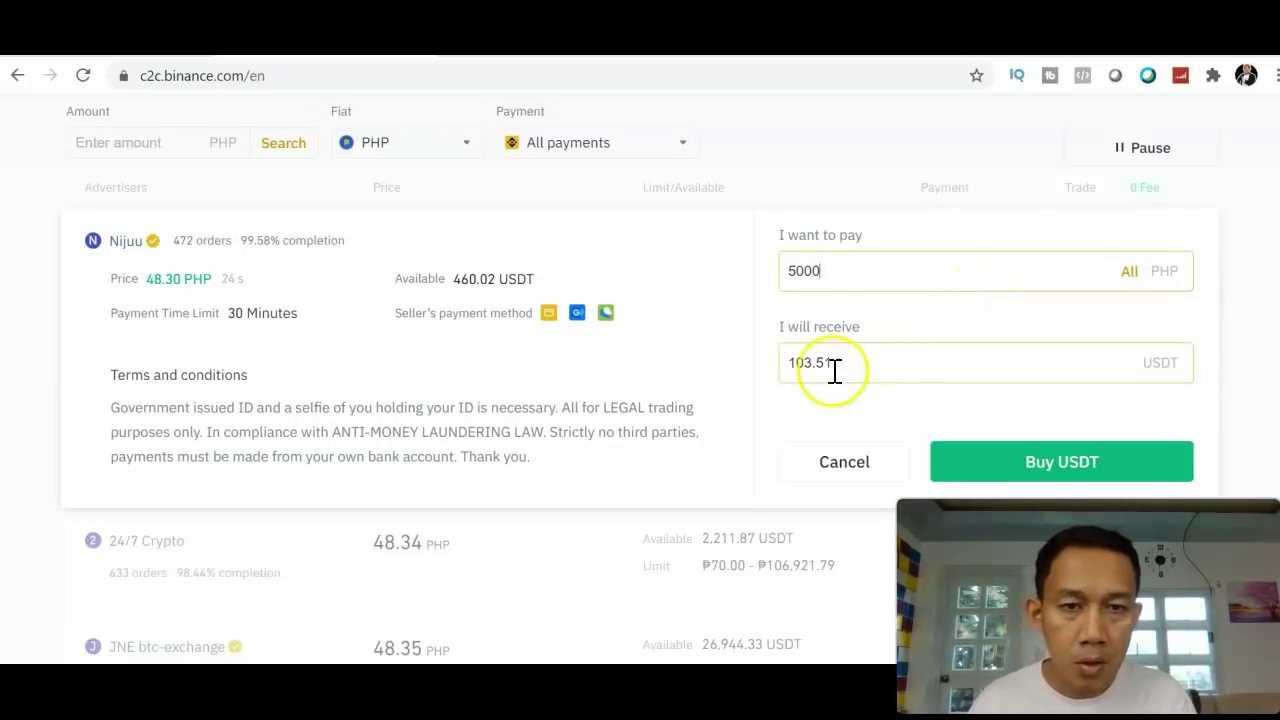
click(771, 374)
click(838, 372)
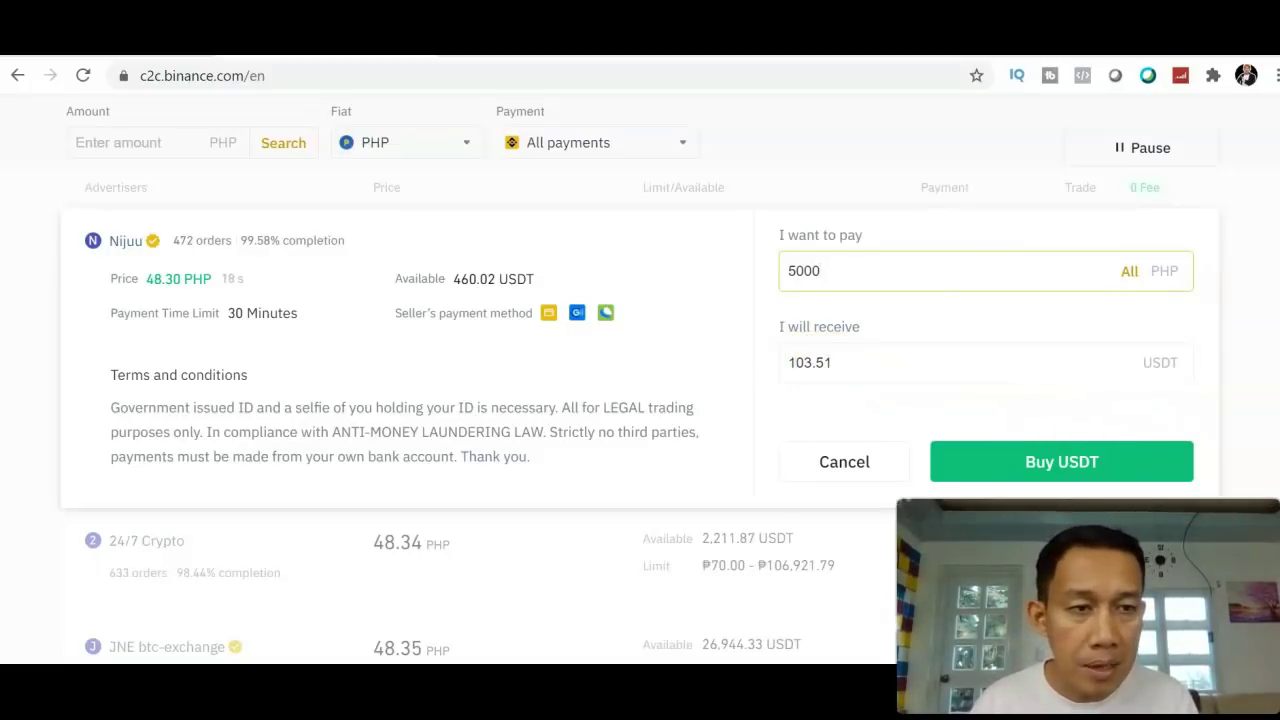
scroll(1130, 520, down, 1)
click(1130, 368)
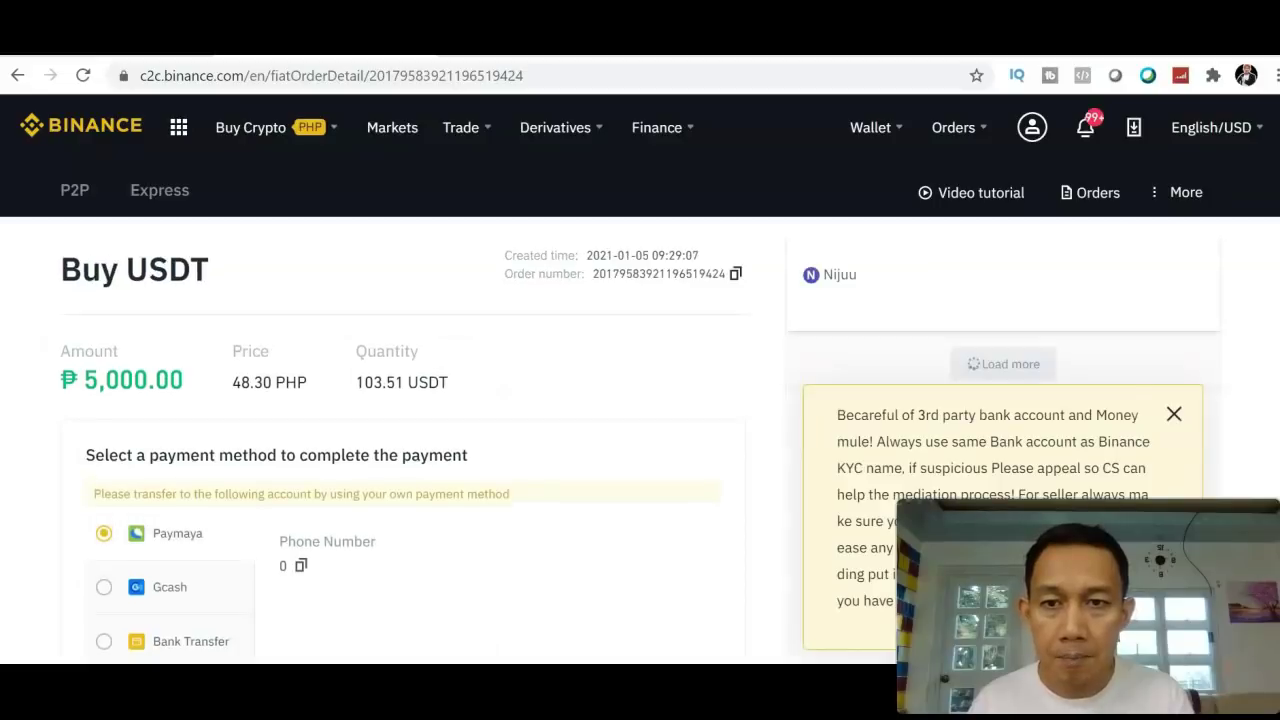
Choose Gcash as the order's payment method and review the payment details, time limit and tips.
scroll(503, 527, down, 2)
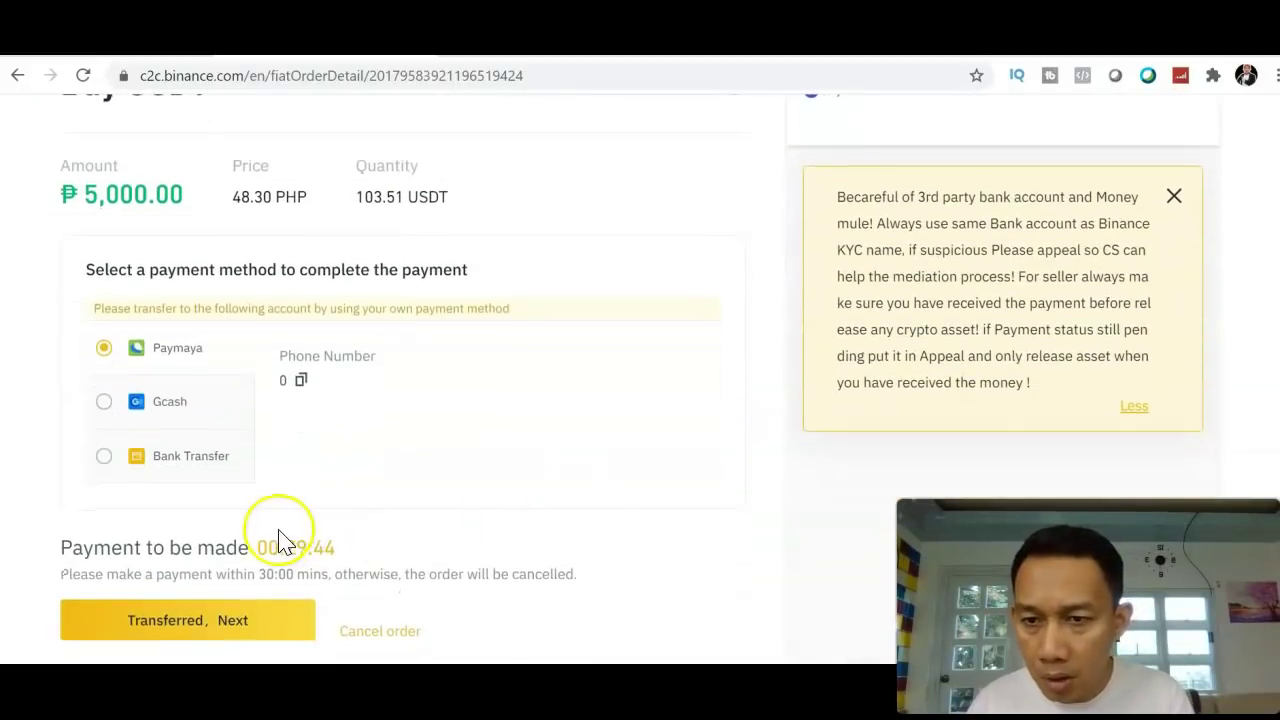
click(102, 401)
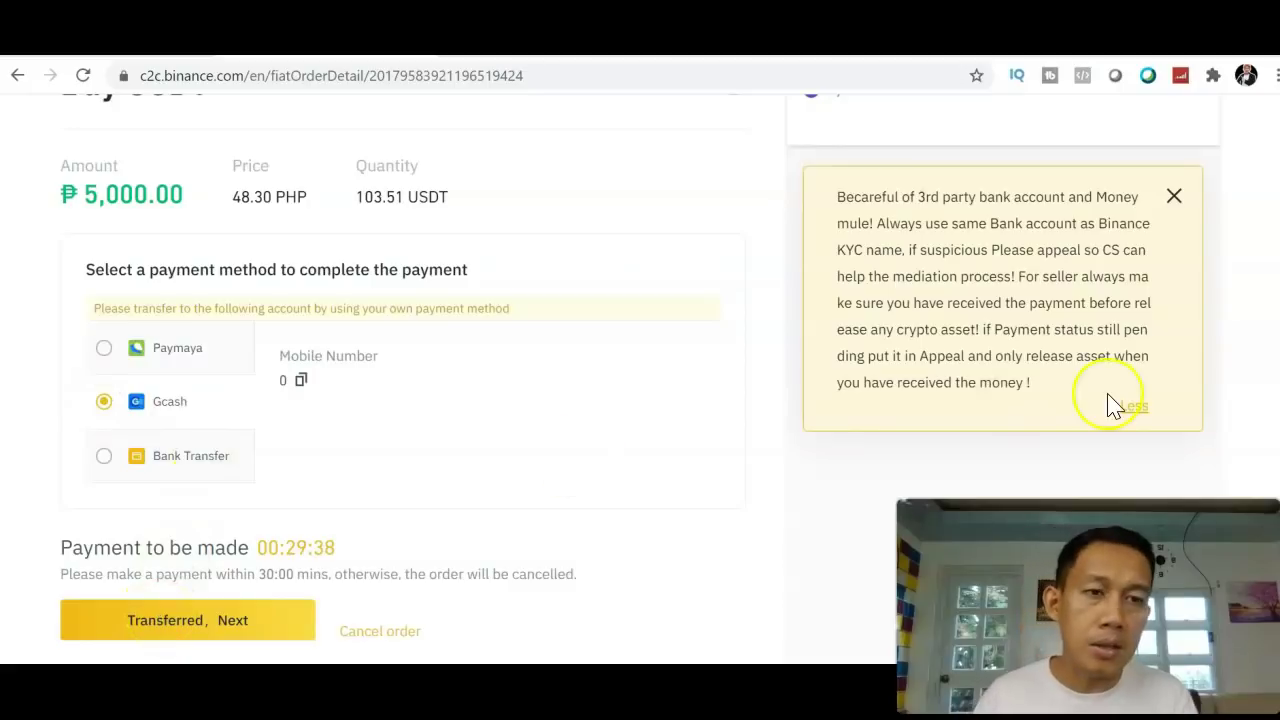
scroll(640, 400, up, 2)
scroll(640, 400, down, 4)
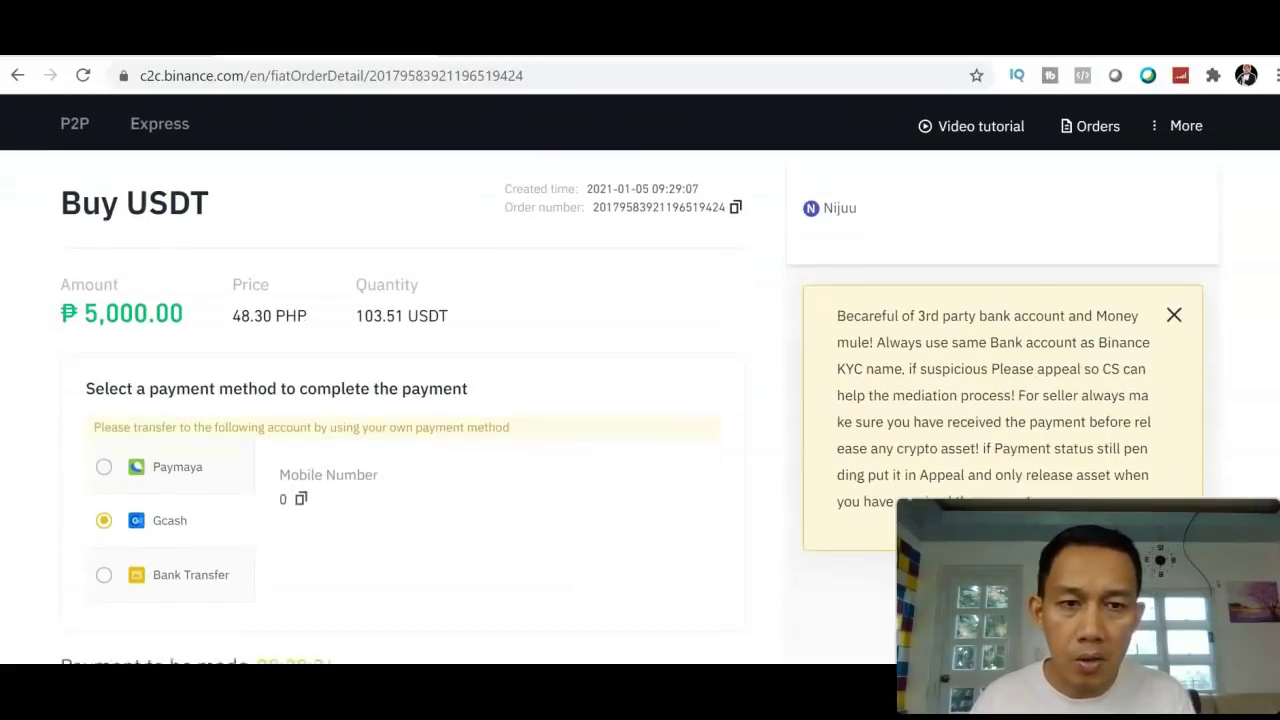
scroll(640, 400, up, 2)
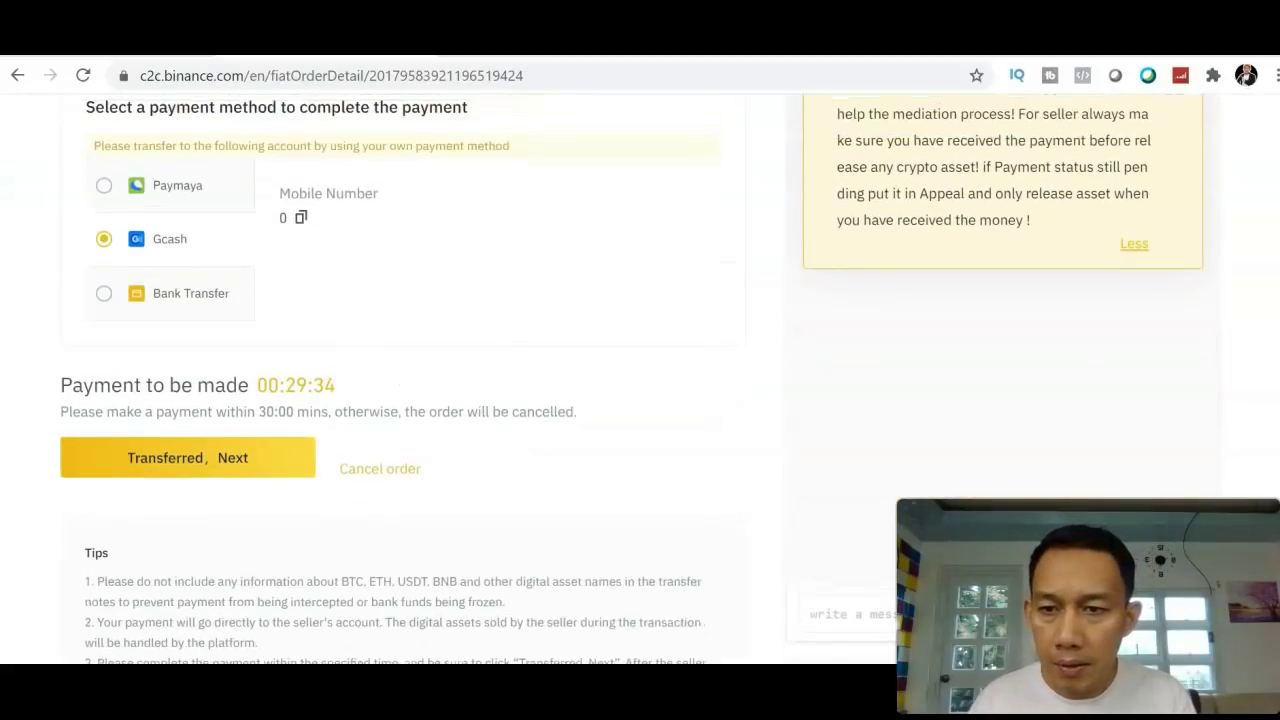
scroll(640, 400, up, 1)
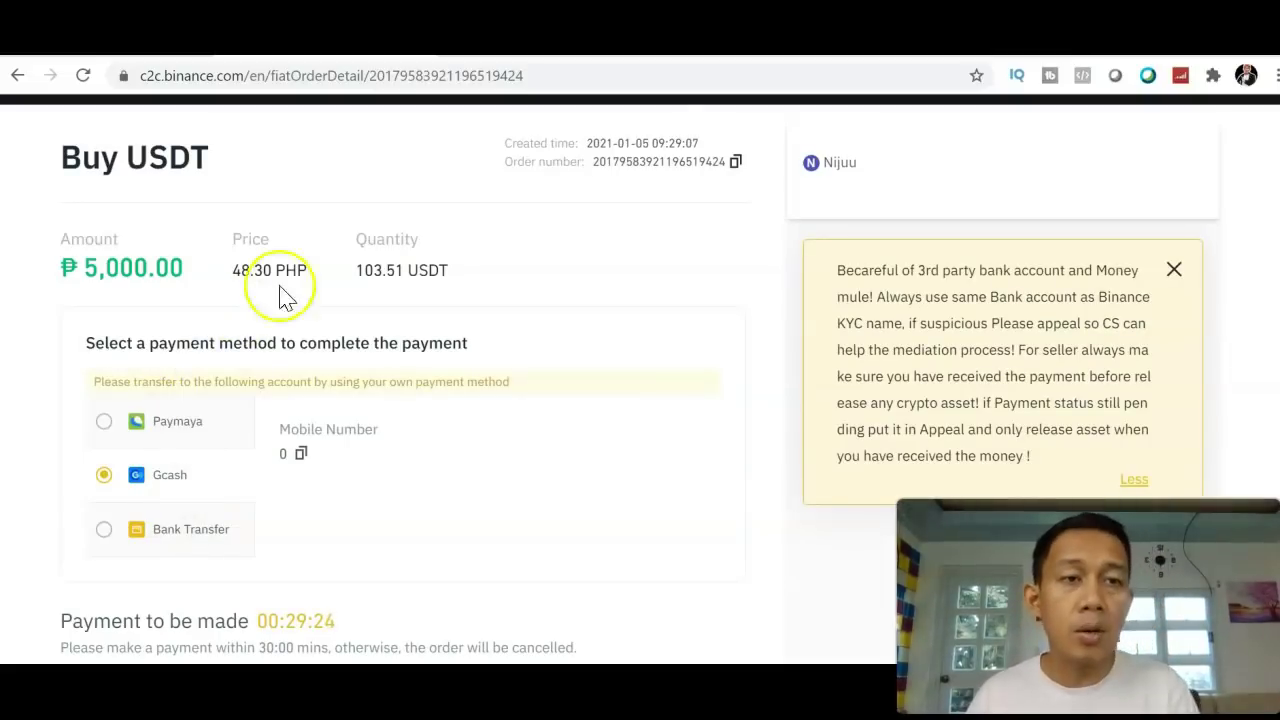
scroll(640, 380, up, 1)
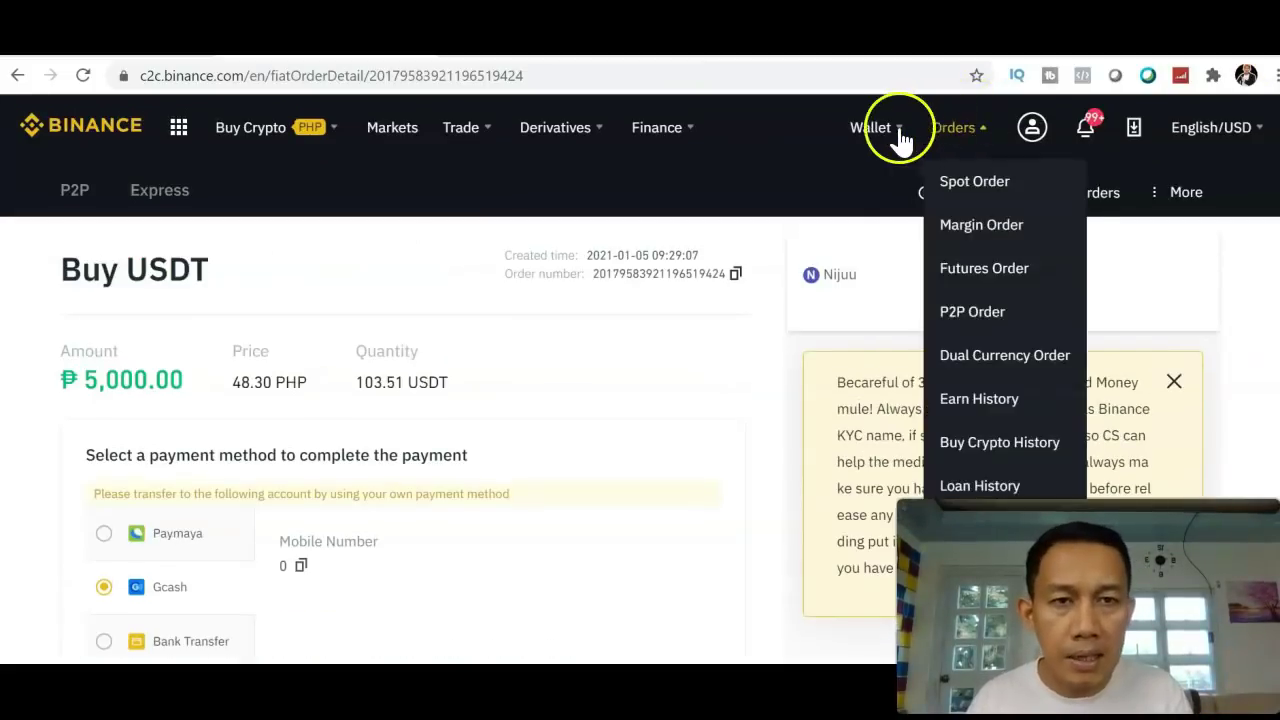
Open the Fiat and Spot wallet and search its coin list for USDT.
mouse_move(880, 140)
click(880, 232)
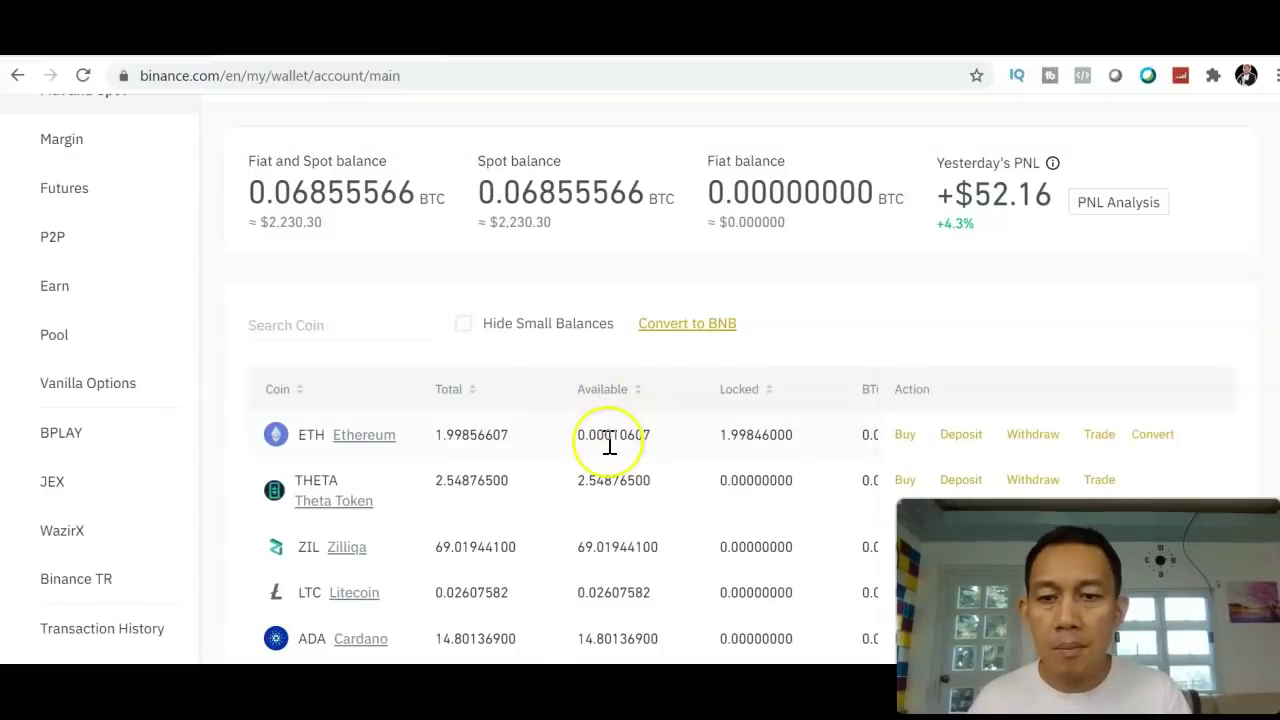
click(312, 318)
text(USDT)
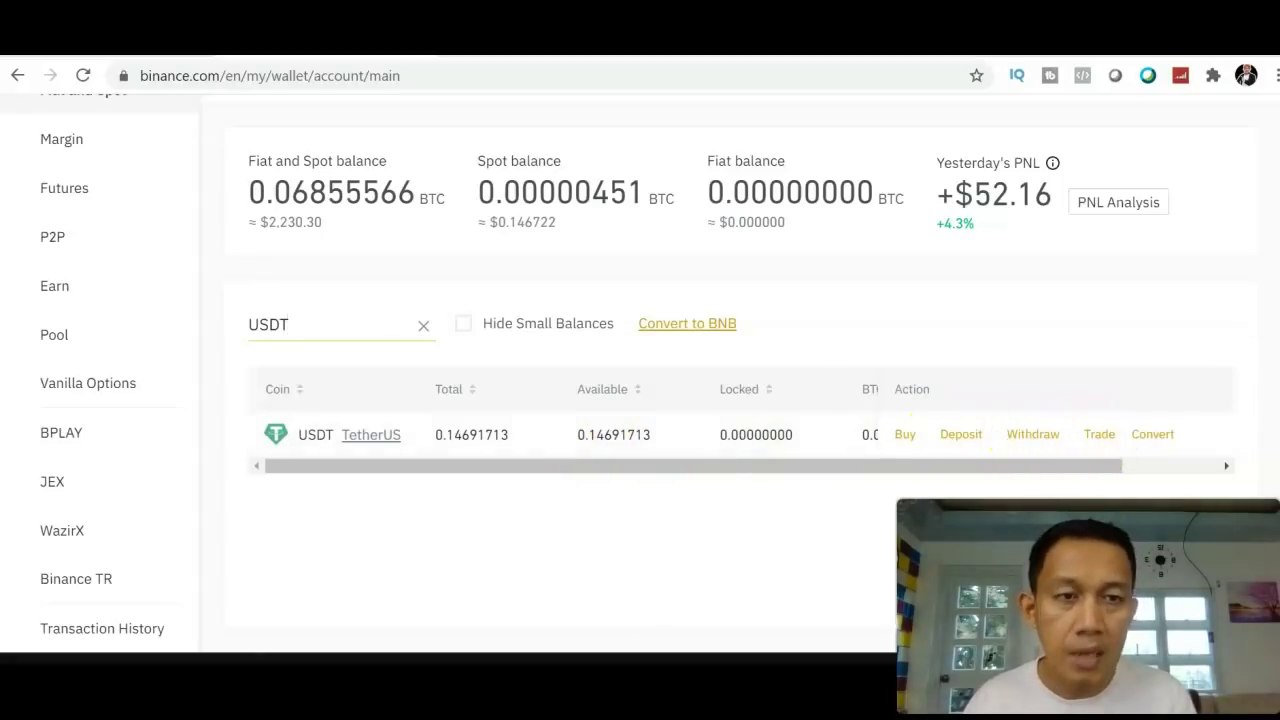
Open the Earn wallet.
scroll(617, 379, up, 2)
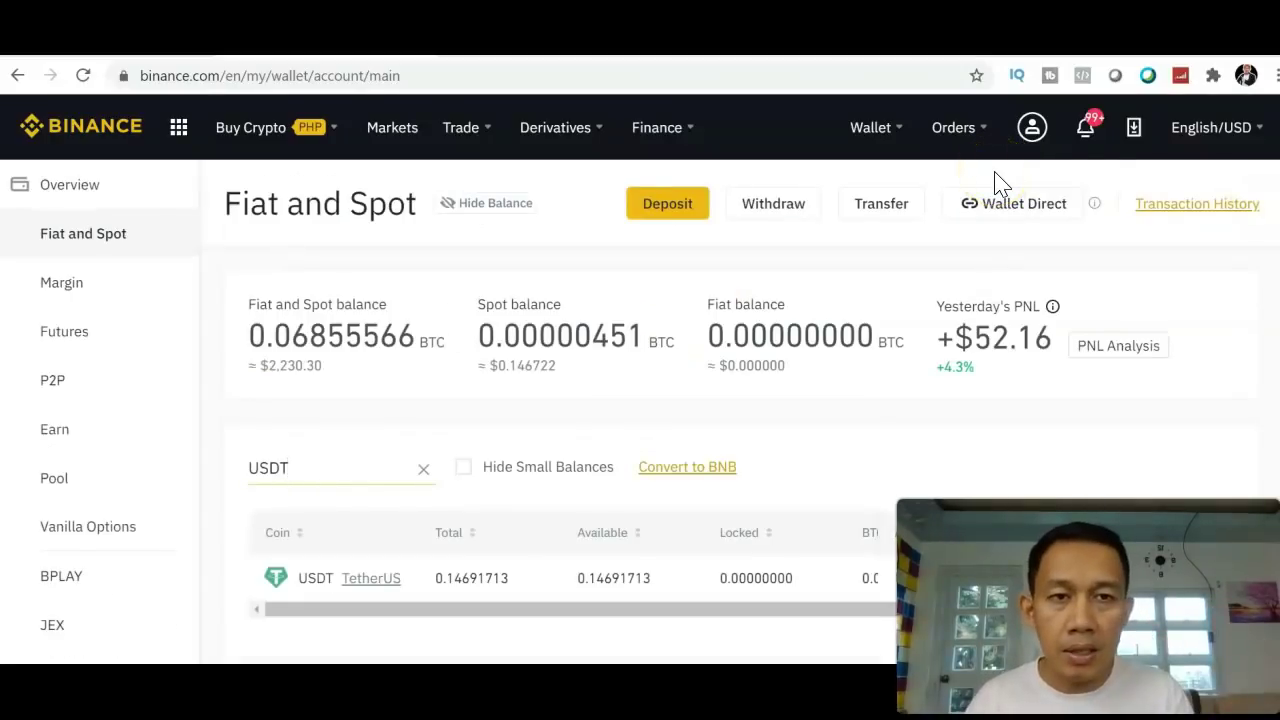
mouse_move(878, 140)
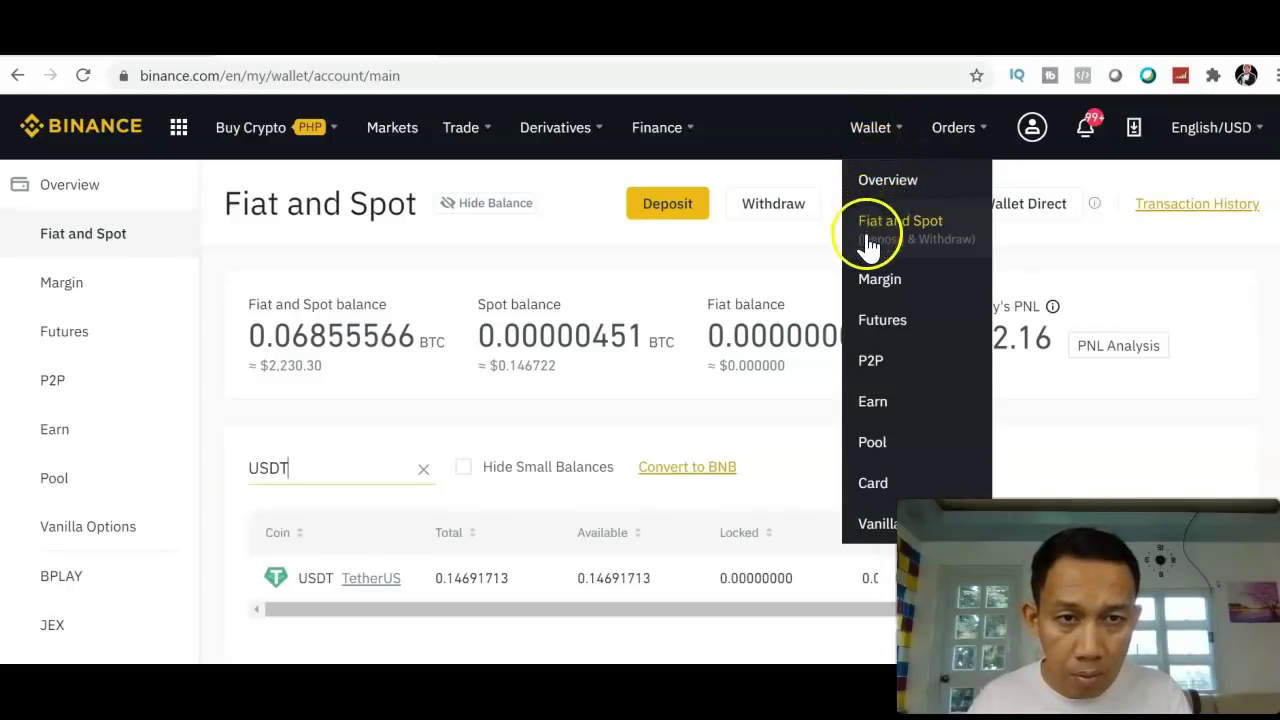
click(870, 405)
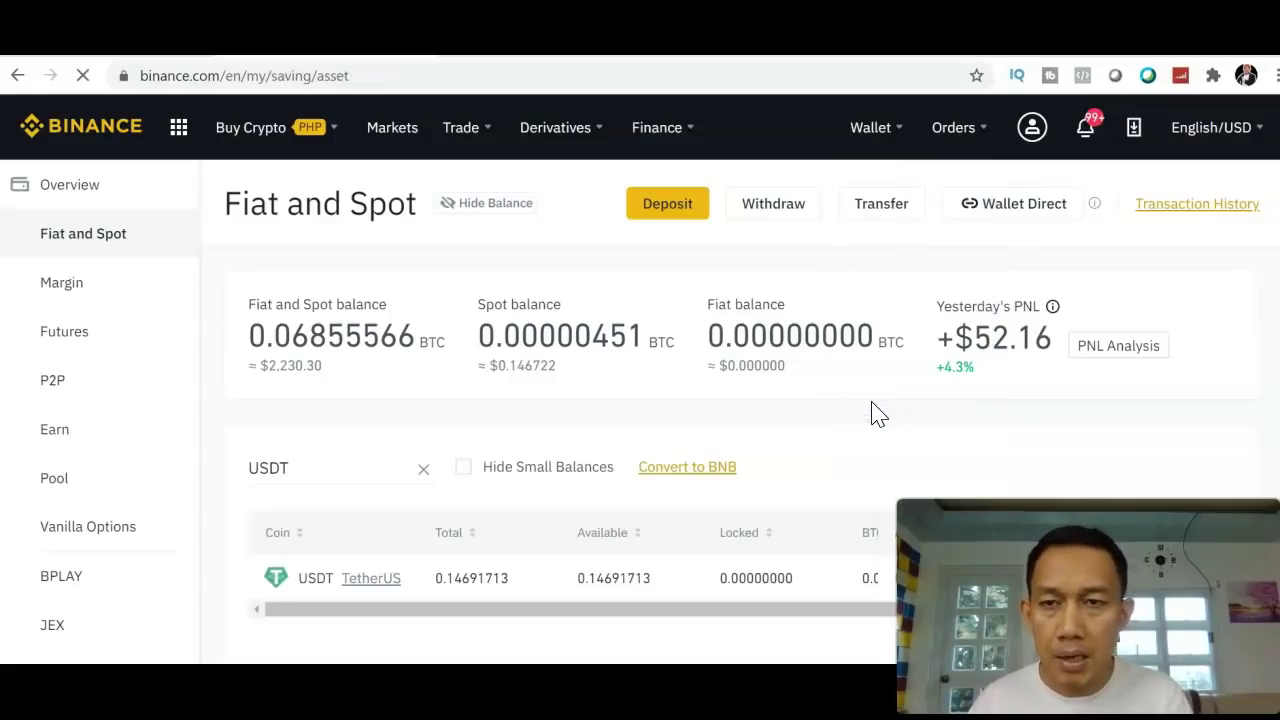